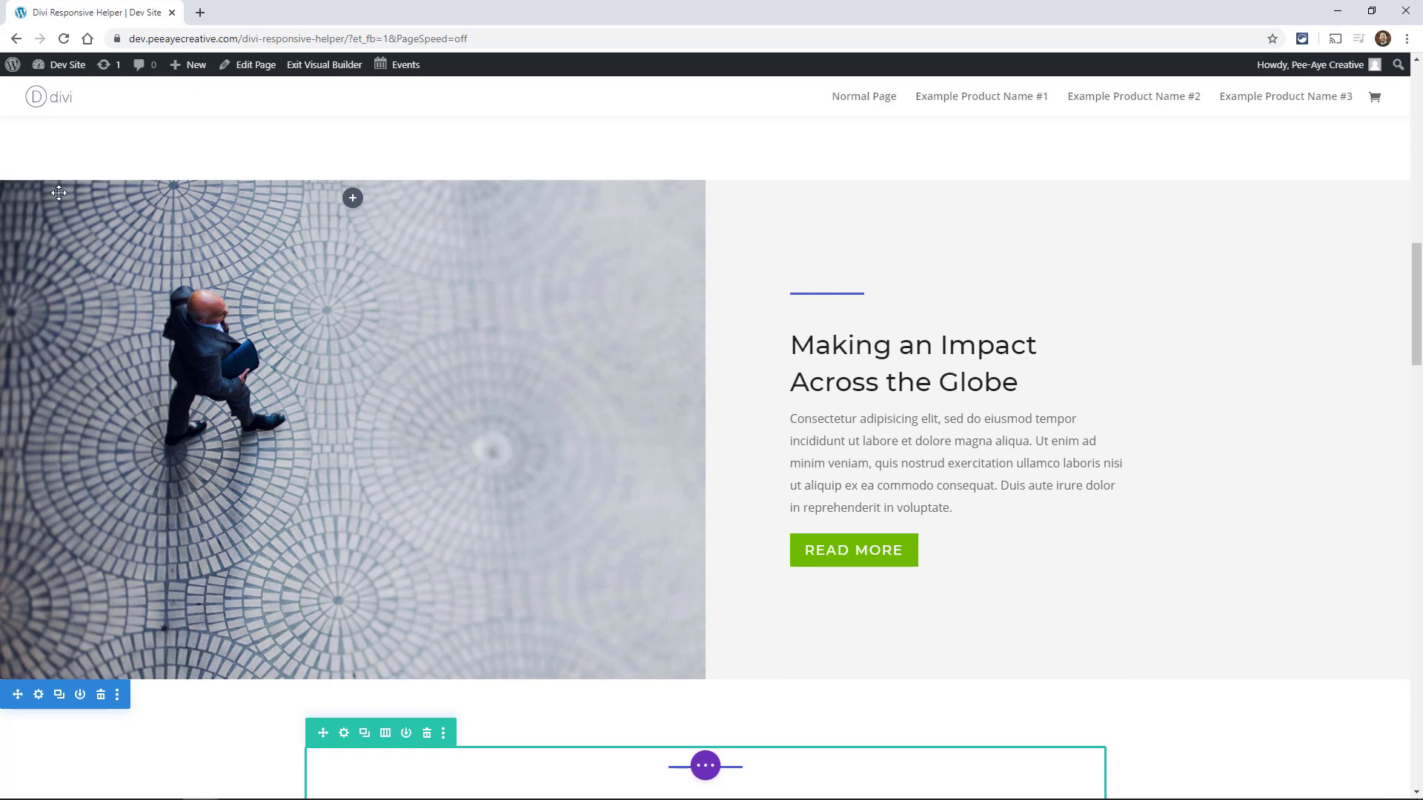
Scroll up until the Building Successful Businesses section and its toolbar are visible.
mouse_move(917, 374)
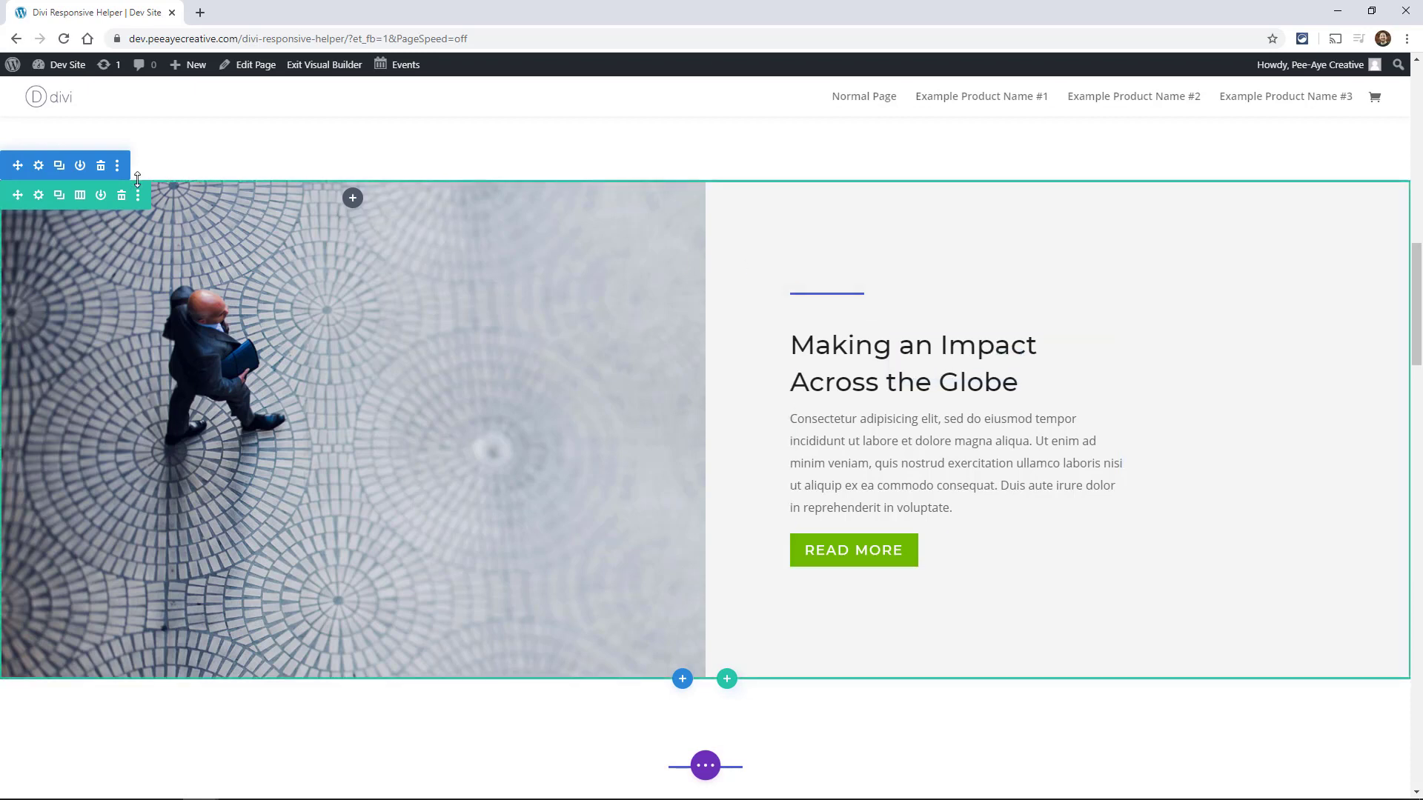
scroll(150, 178, "up", 8)
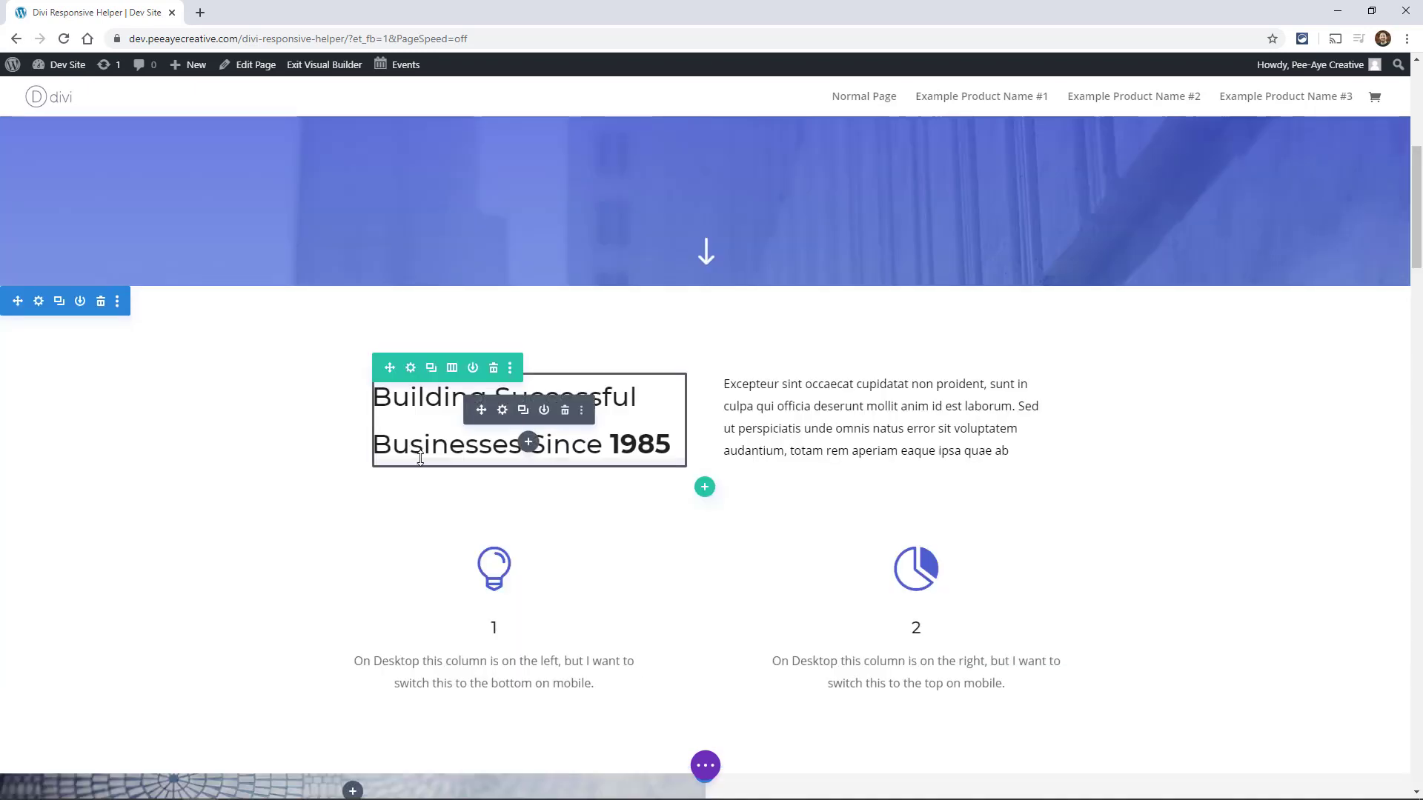
Enable separate per-device background settings in the section's Background options.
left_click(37, 300)
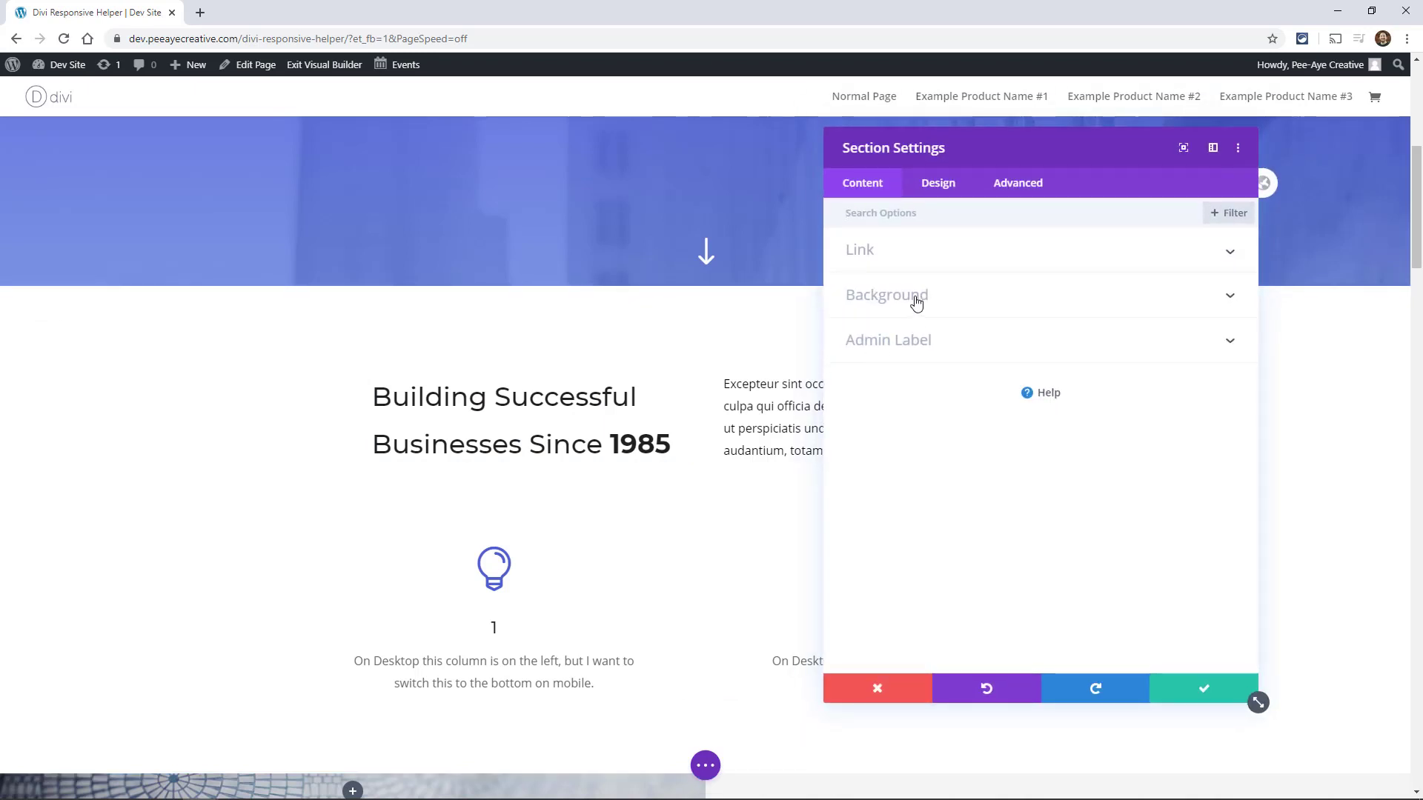
left_click(915, 297)
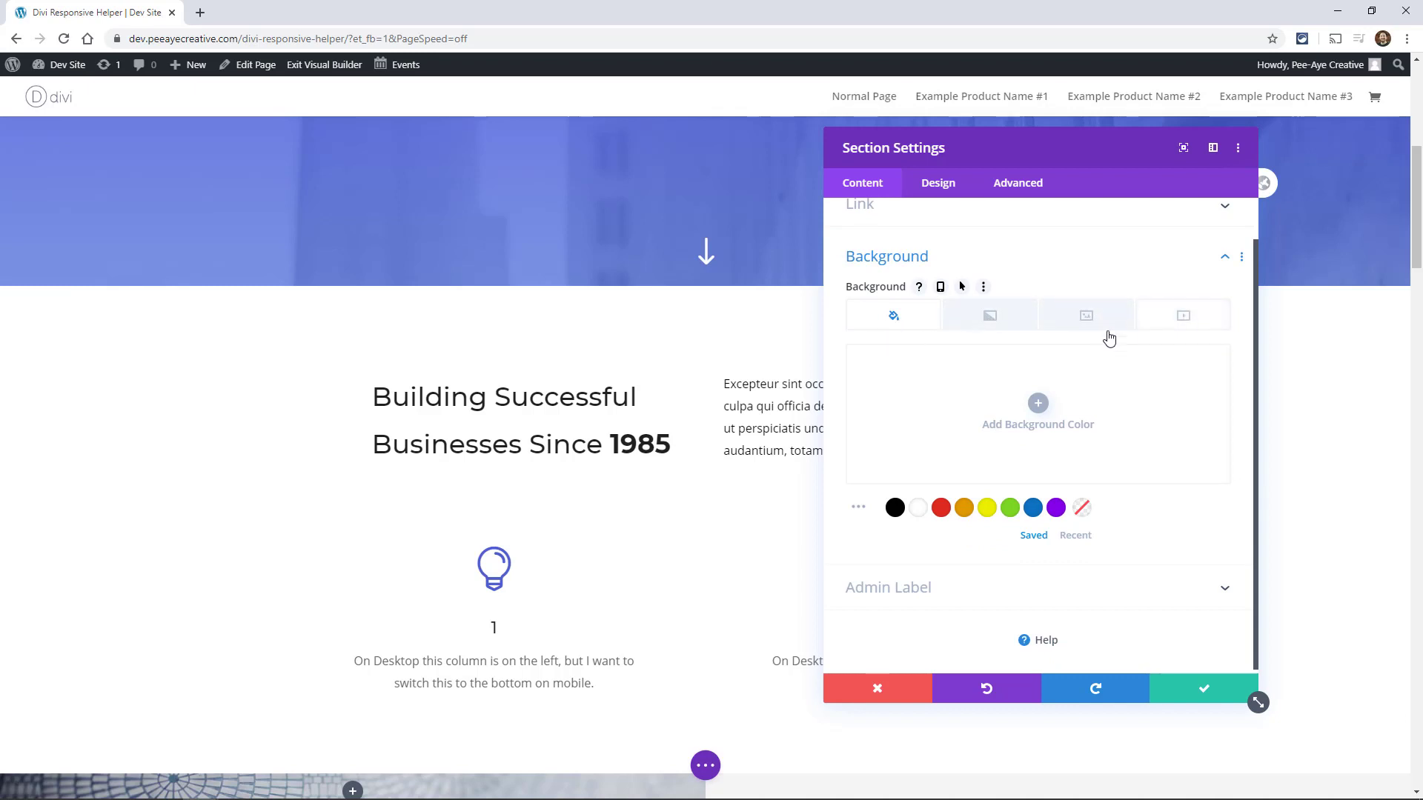
left_click(939, 289)
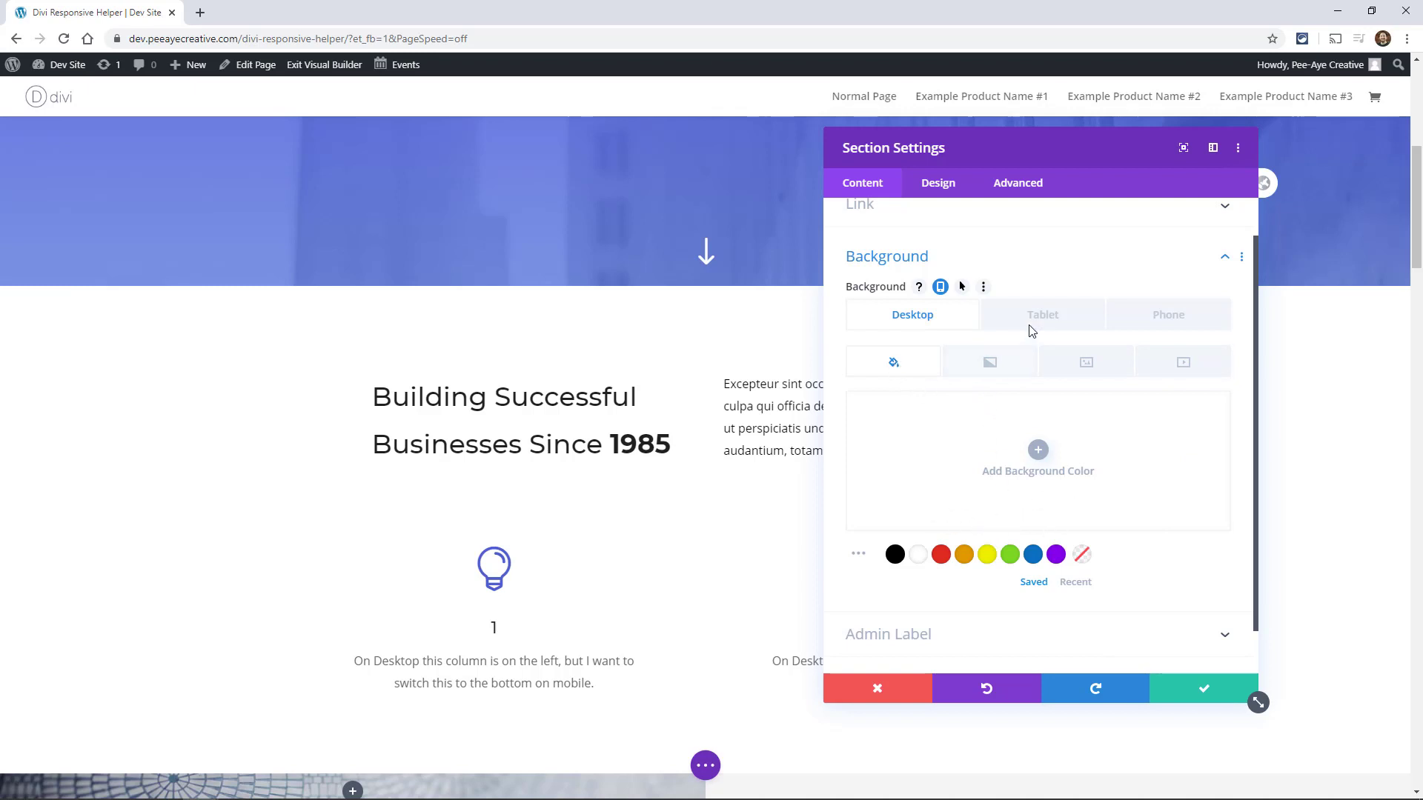
Browse the Gradient, Image, Video and Colour background options, ending on the Image tab.
left_click(986, 368)
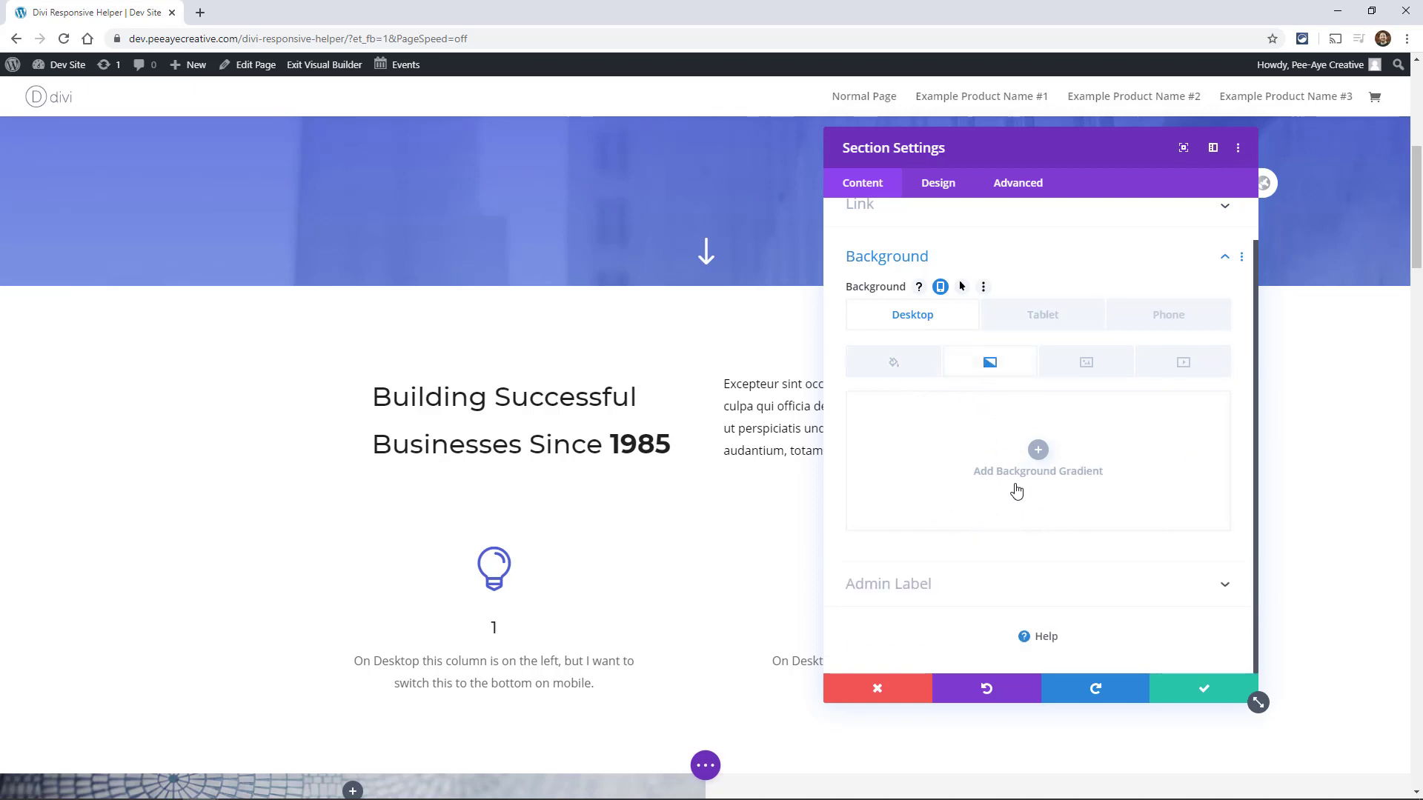
left_click(1079, 360)
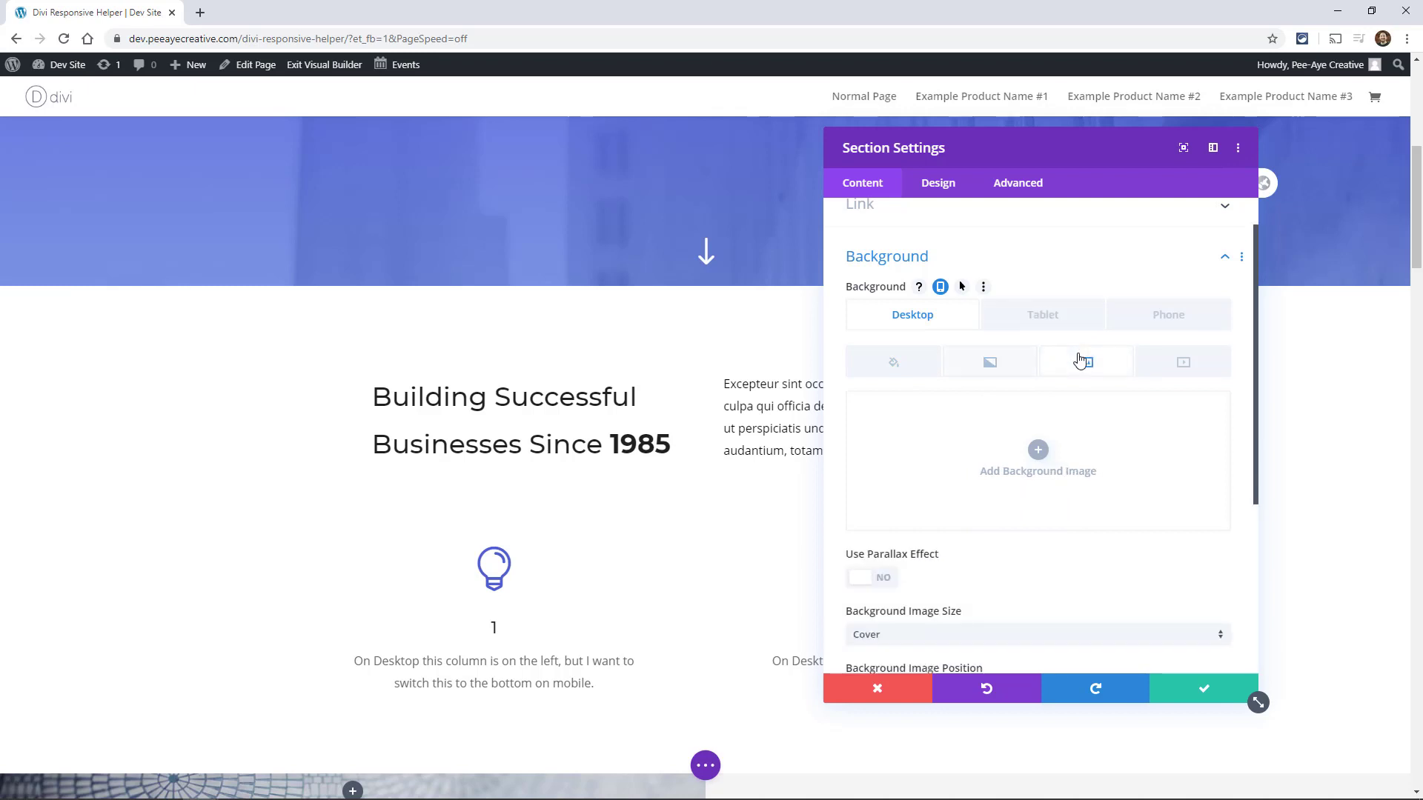
scroll(1038, 503, "down", 4)
scroll(963, 466, "up", 5)
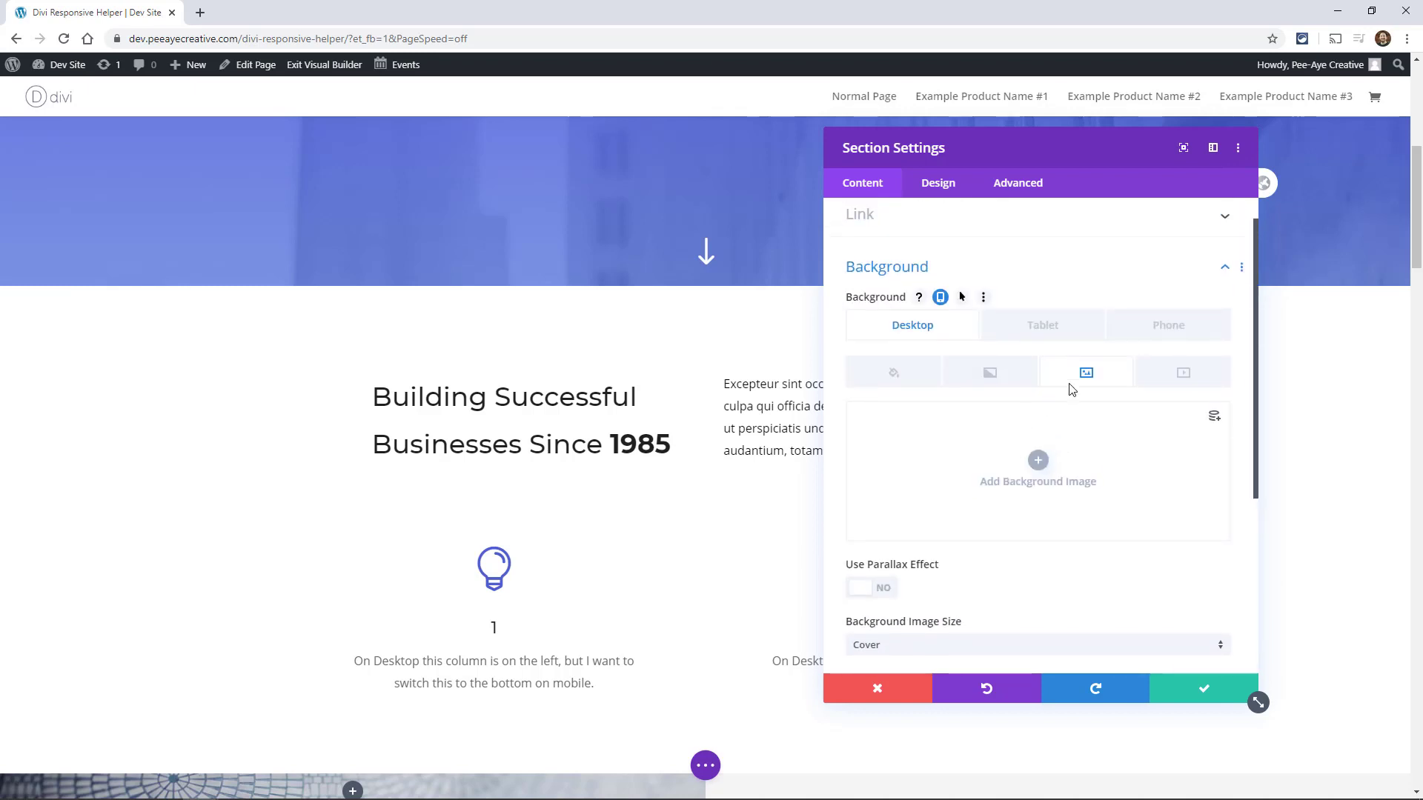
left_click(1178, 375)
scroll(1062, 474, "down", 3)
scroll(1063, 488, "down", 3)
scroll(1062, 485, "up", 8)
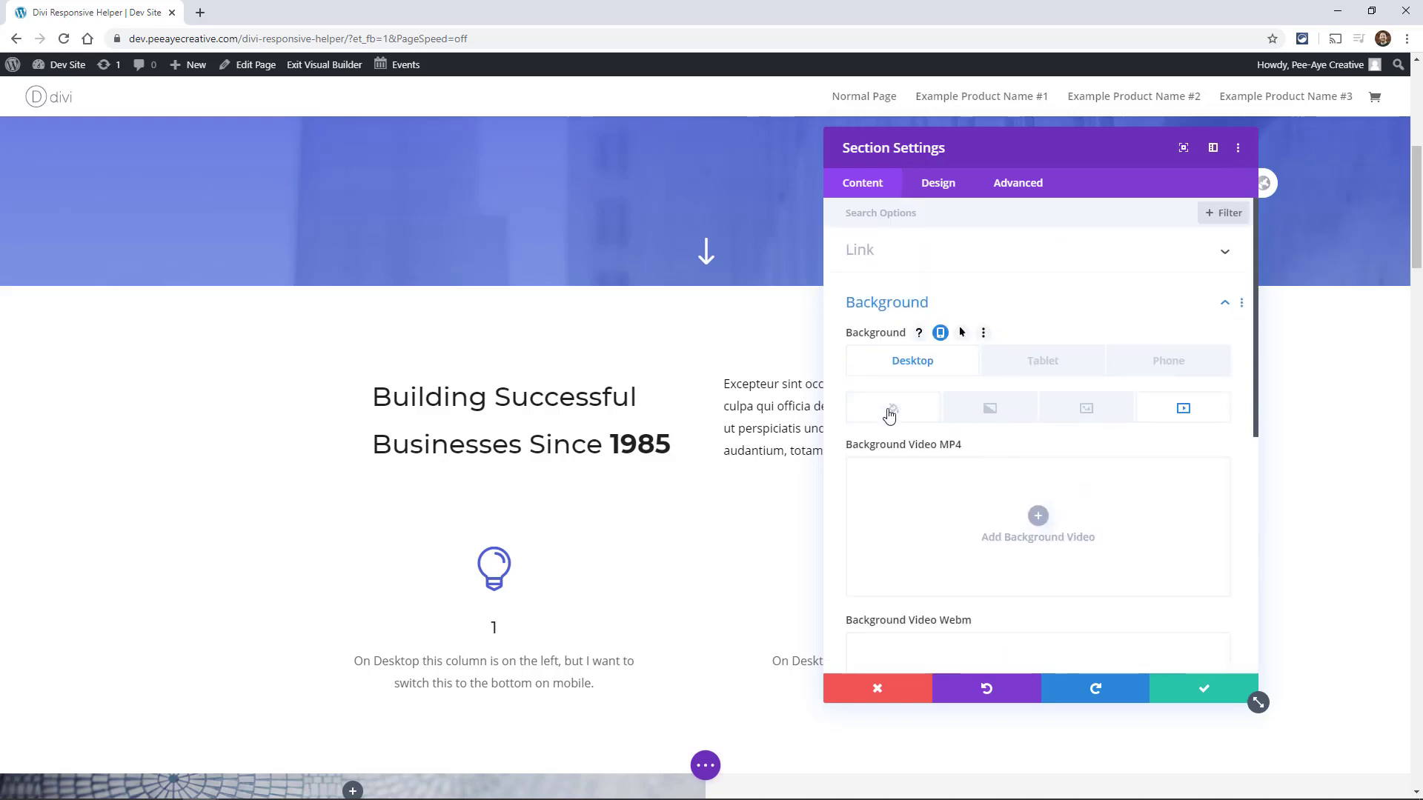
left_click(889, 413)
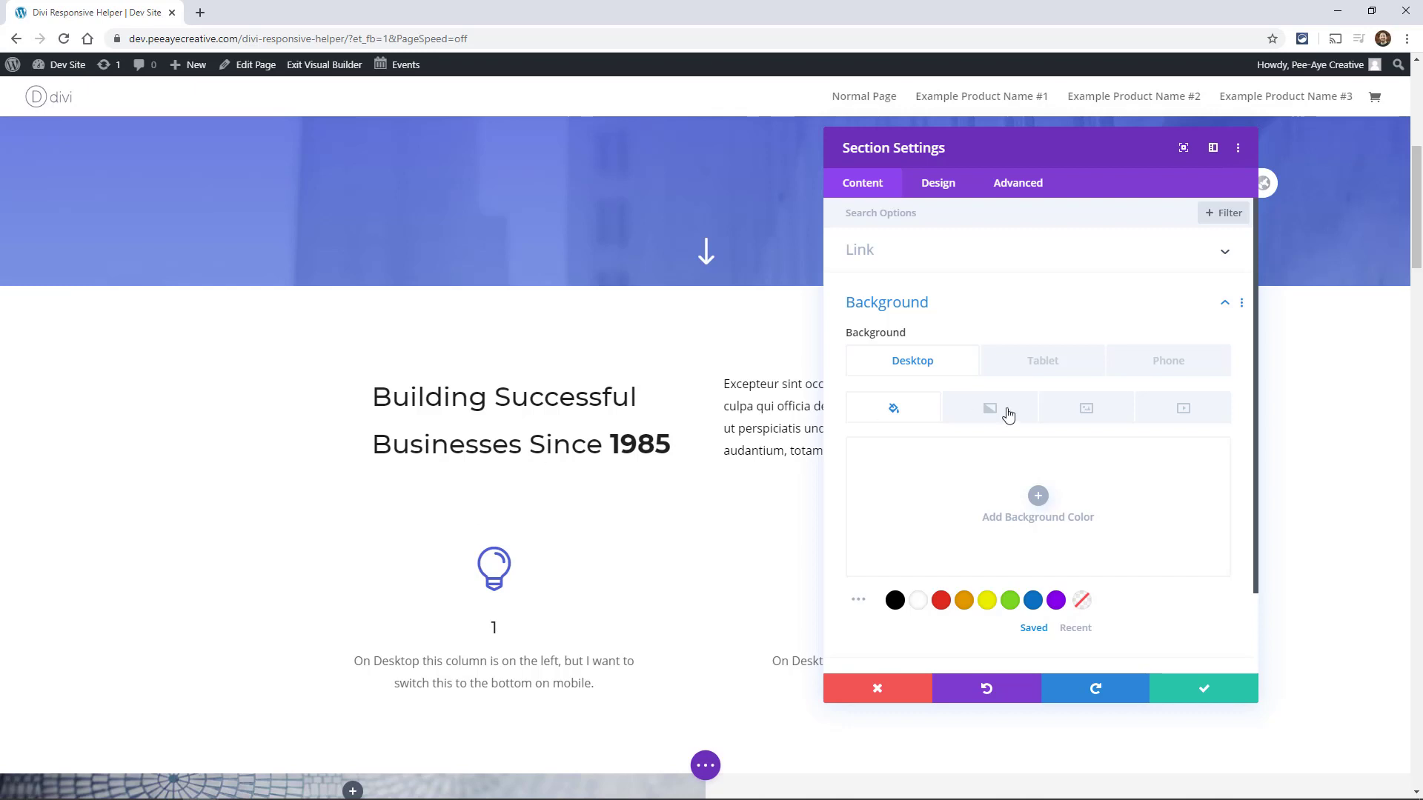
left_click(1084, 409)
Set business-07, the blurred street-crowd photo, as the section's background image.
left_click(1011, 526)
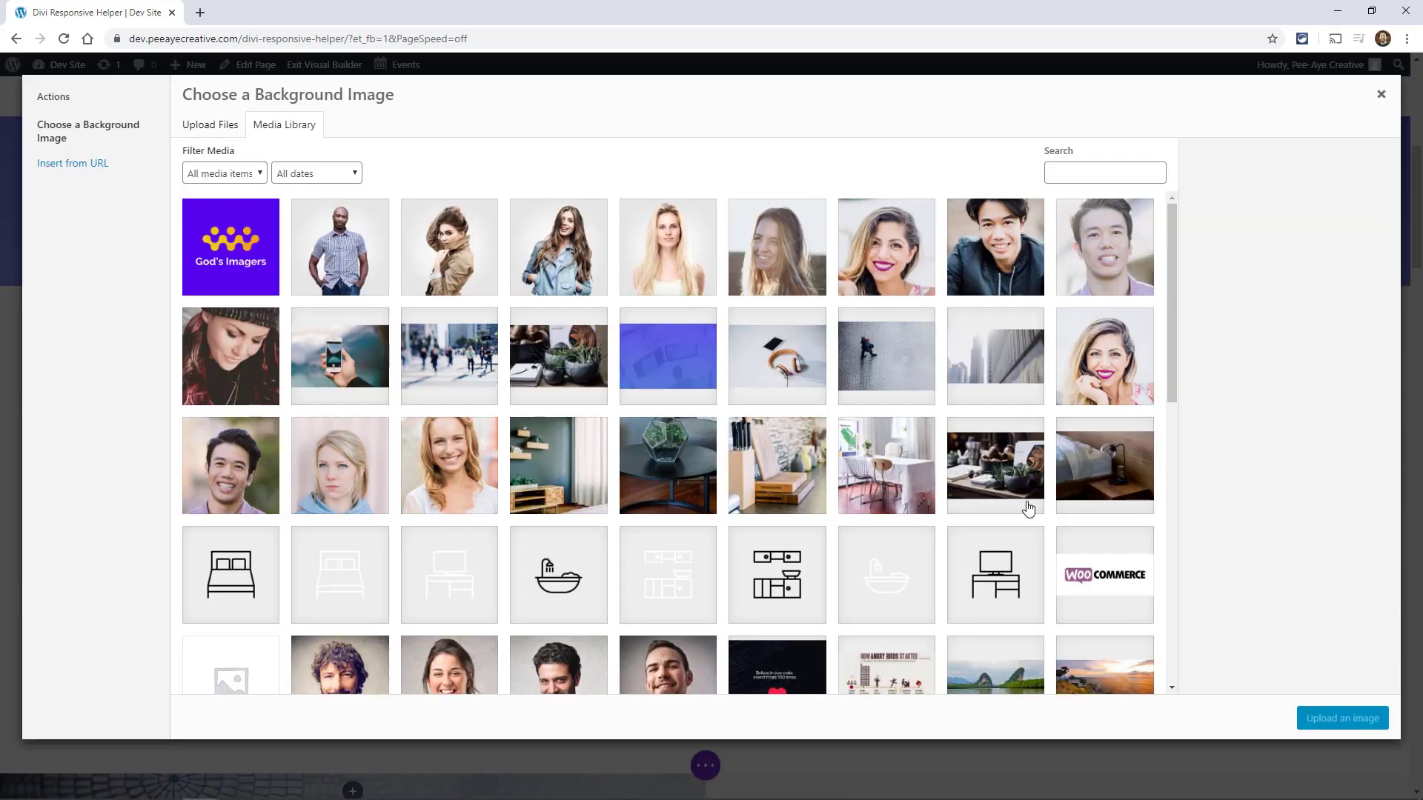
left_click(467, 383)
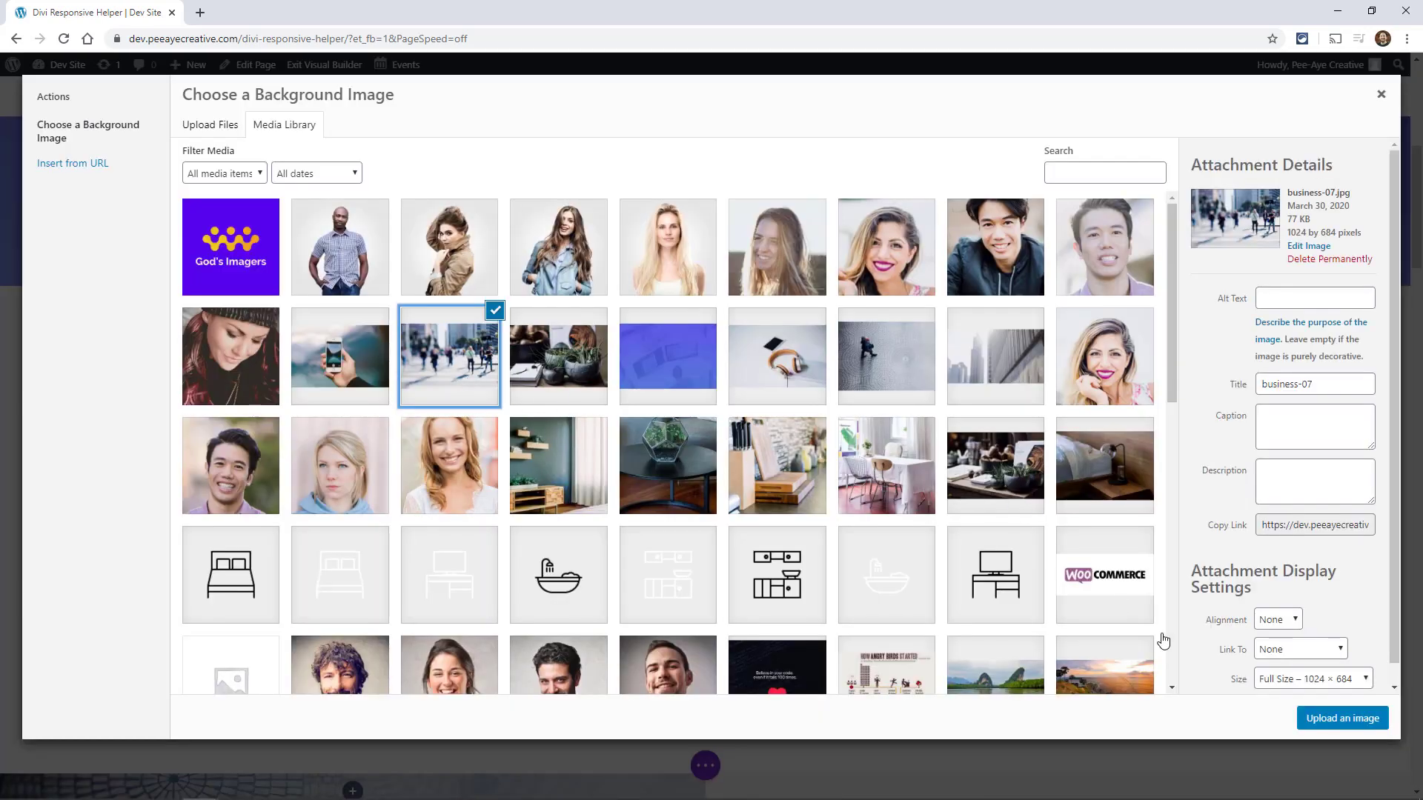
left_click(1326, 718)
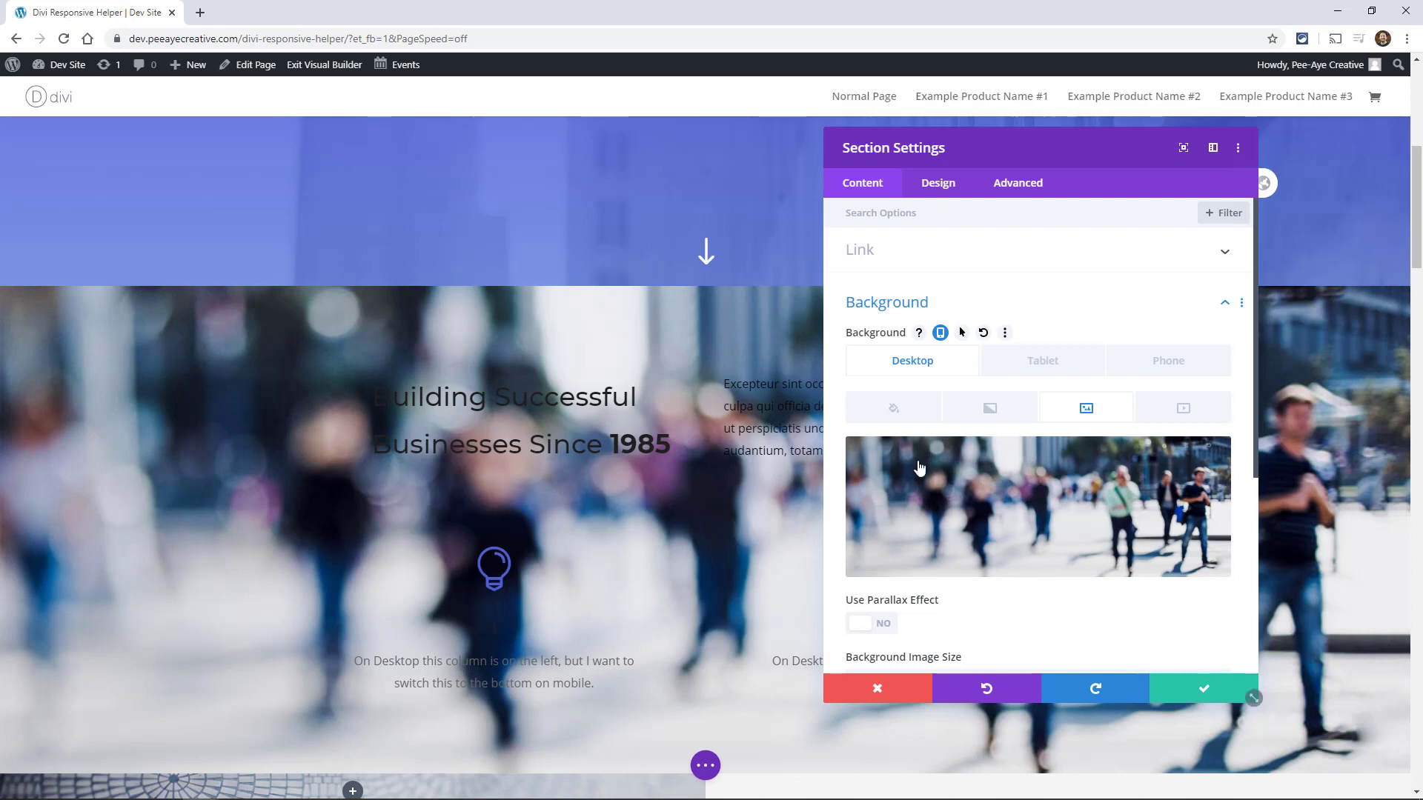
Set the background image blend mode to Overlay.
scroll(959, 574, "down", 5)
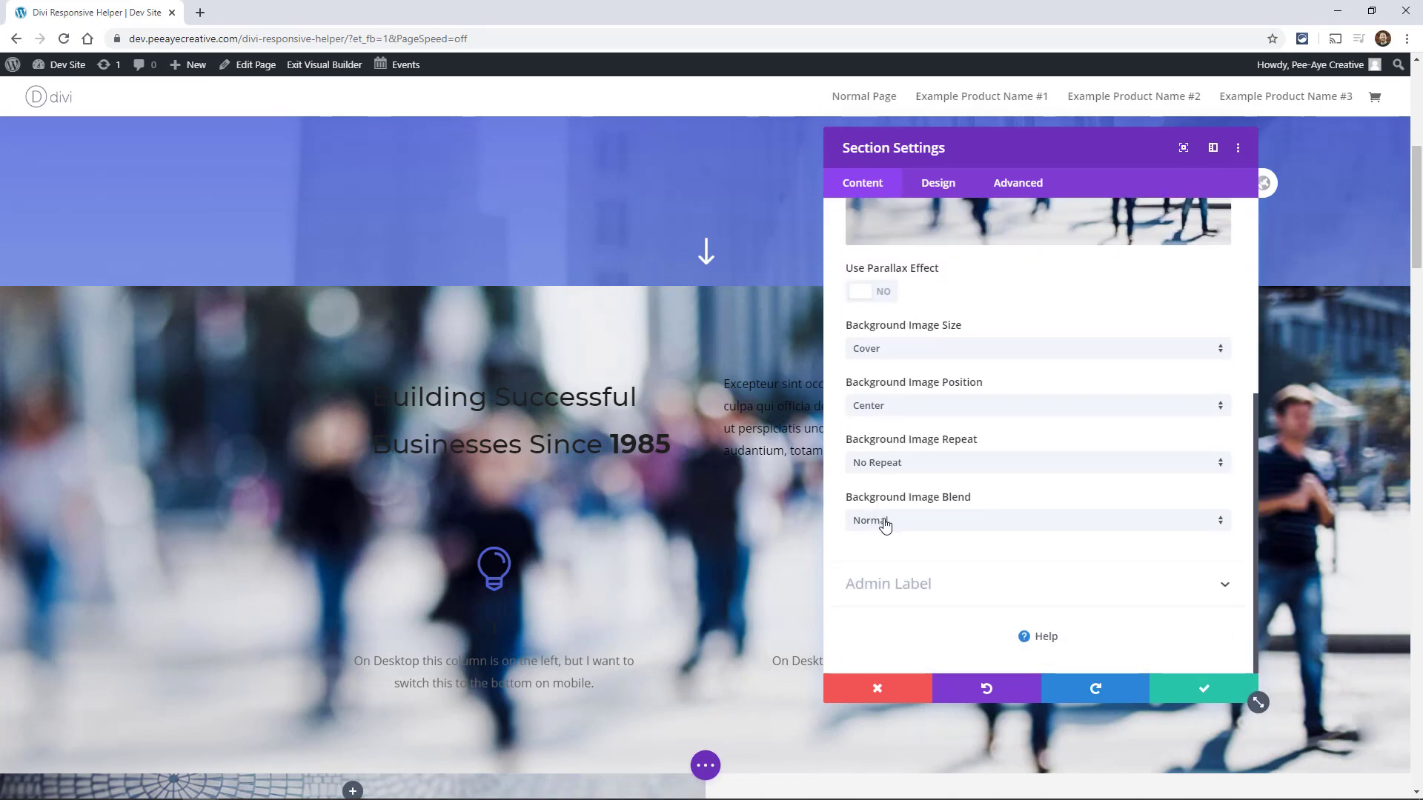
left_click(884, 521)
left_click(899, 400)
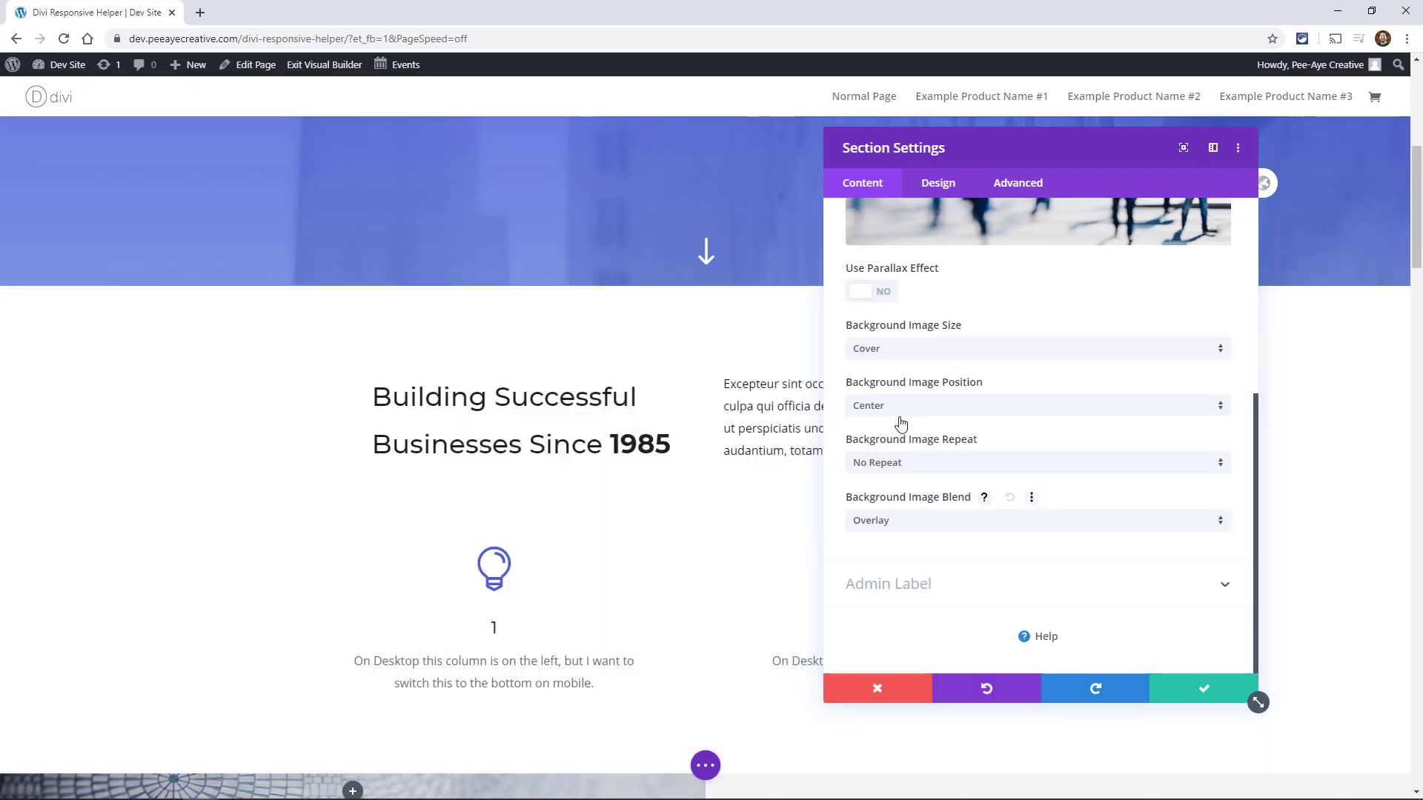
scroll(962, 476, "up", 5)
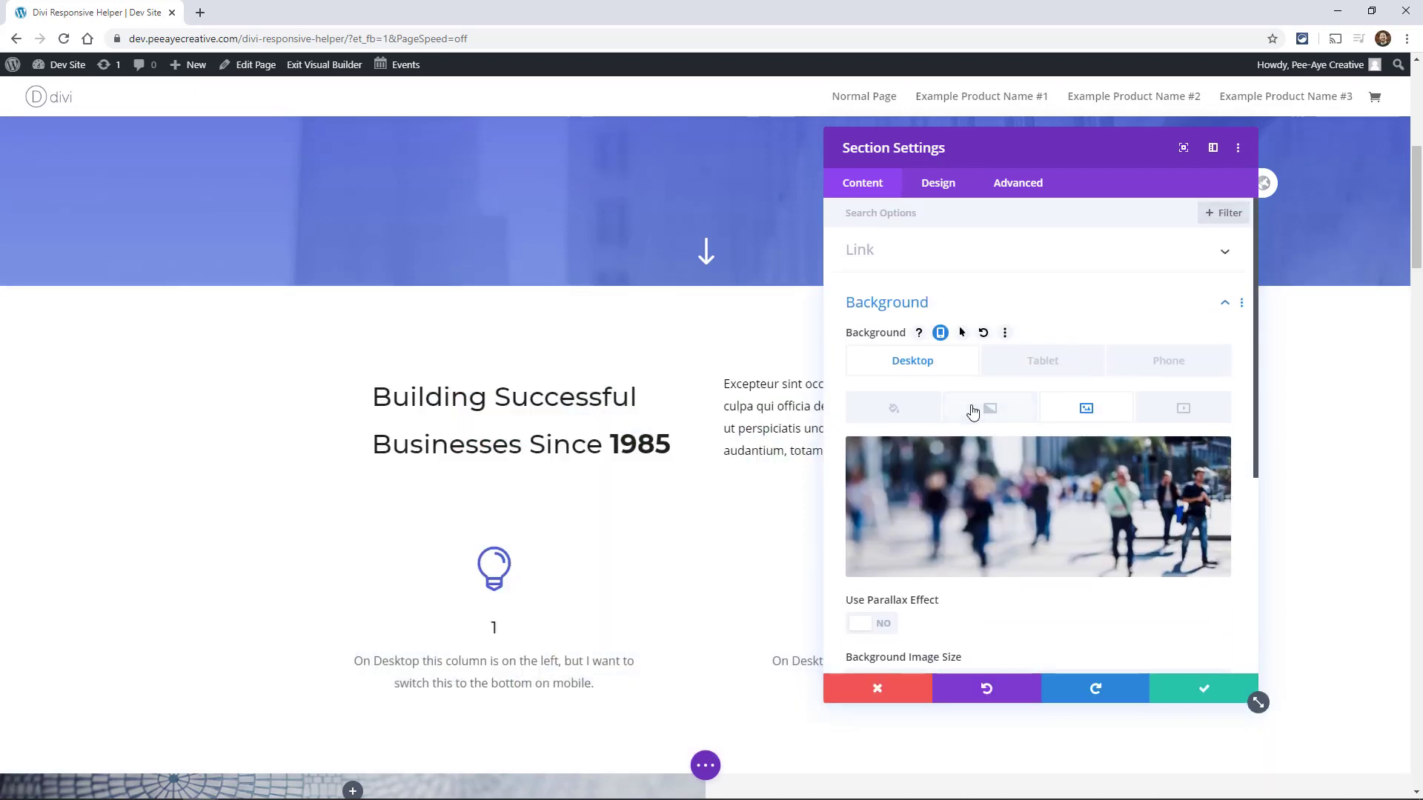
left_click(973, 411)
Add a blue-to-teal gradient with the blue start at about 0.29 alpha, and save.
left_click(979, 523)
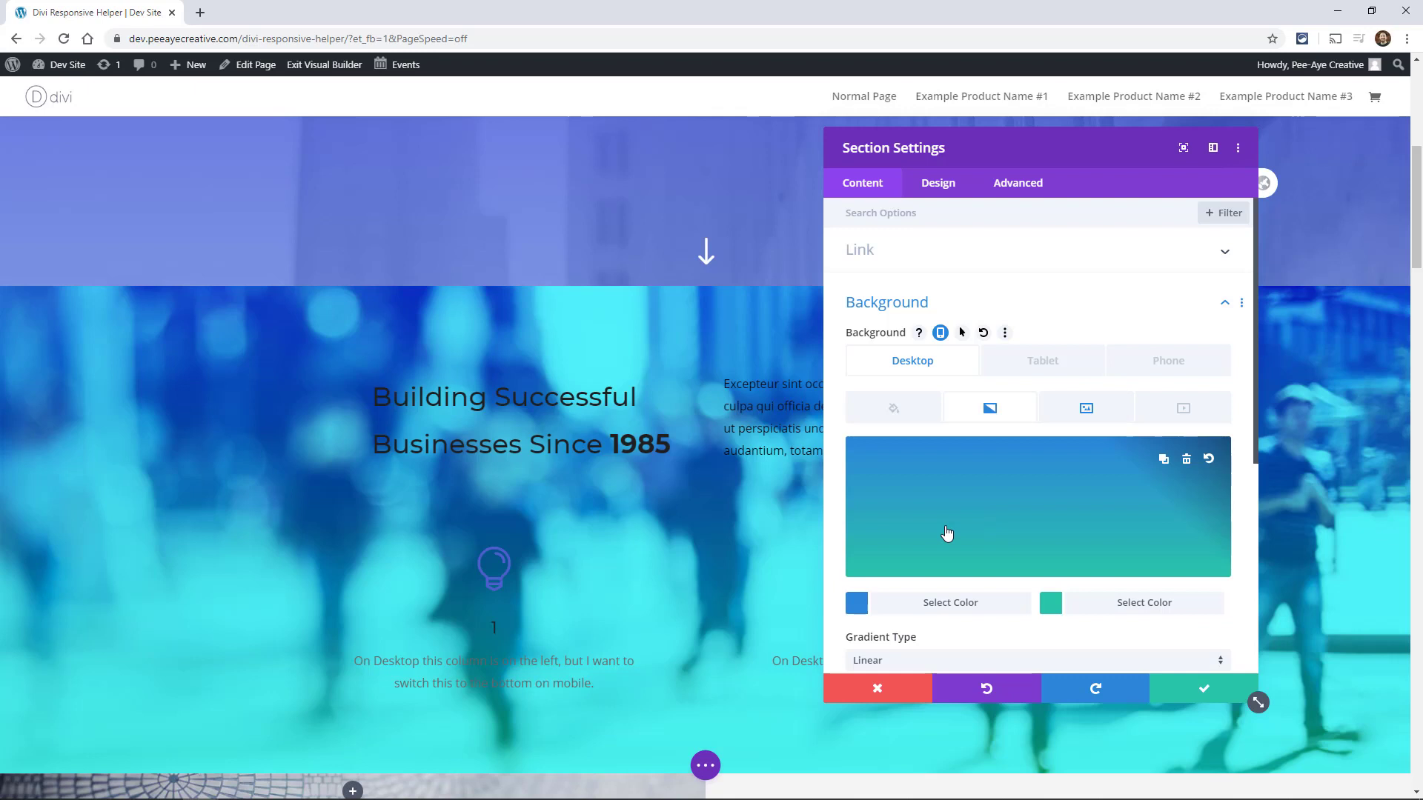
left_click(1108, 531)
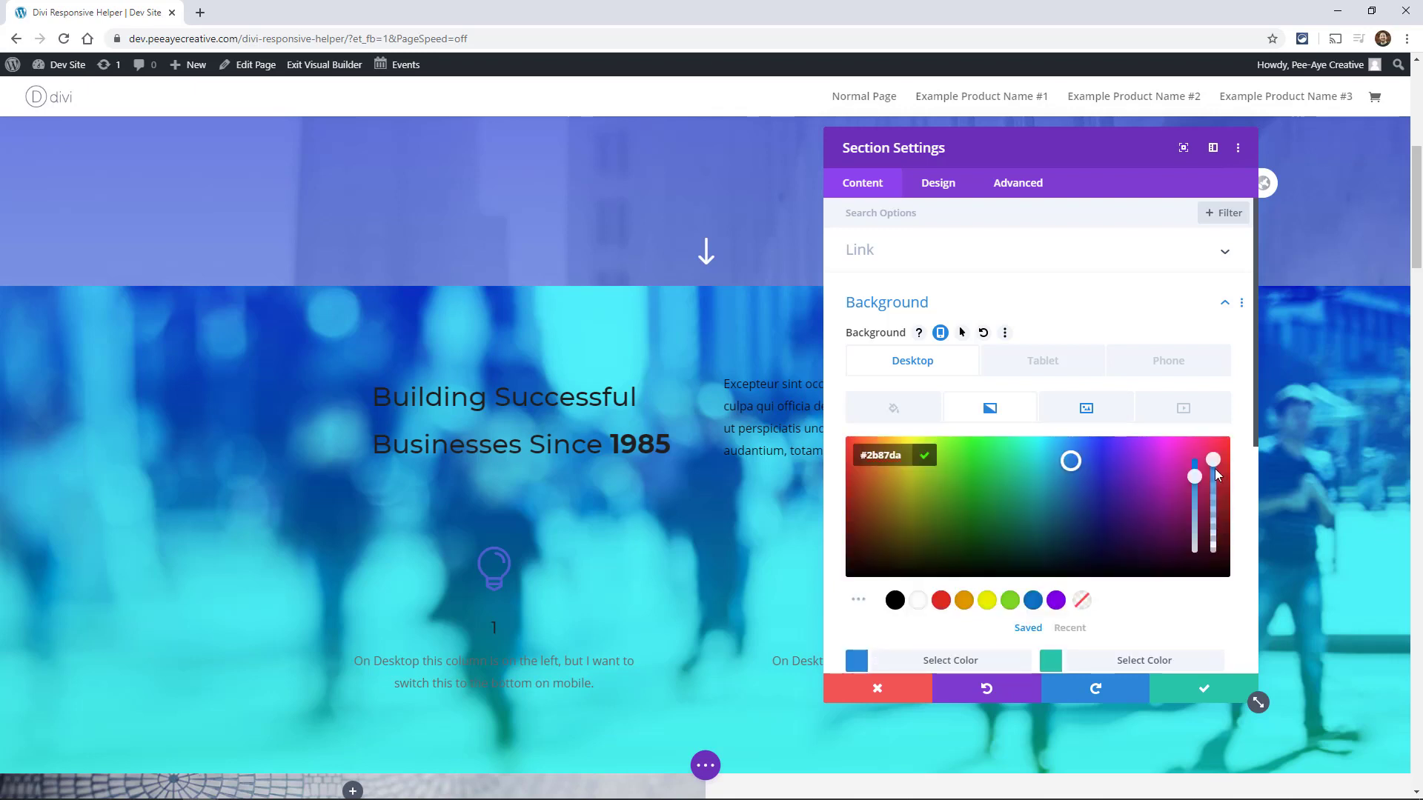
left_click_drag(1215, 467, 1213, 552)
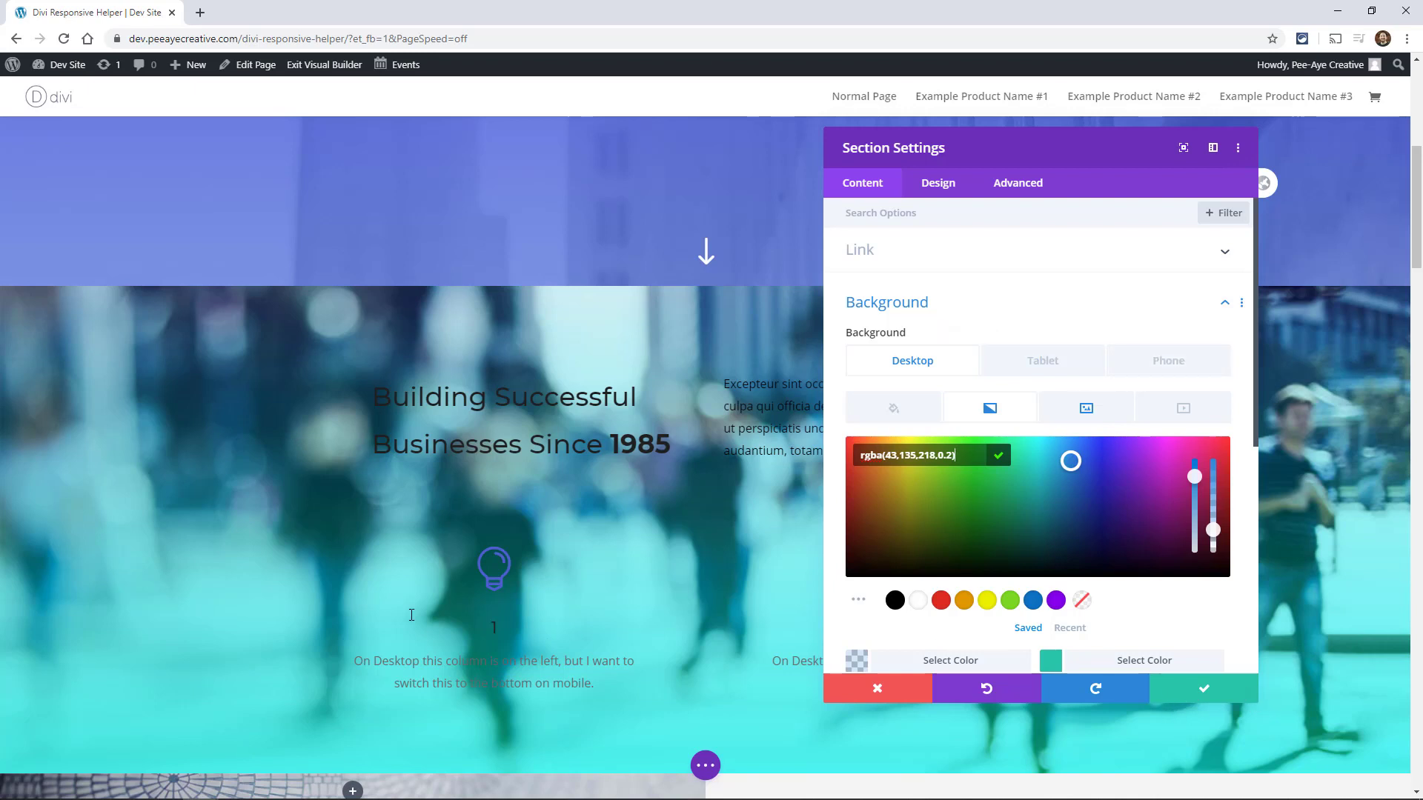
left_click(1184, 688)
Make the Building Successful Businesses heading text white, then preview the page at phone width.
mouse_move(482, 411)
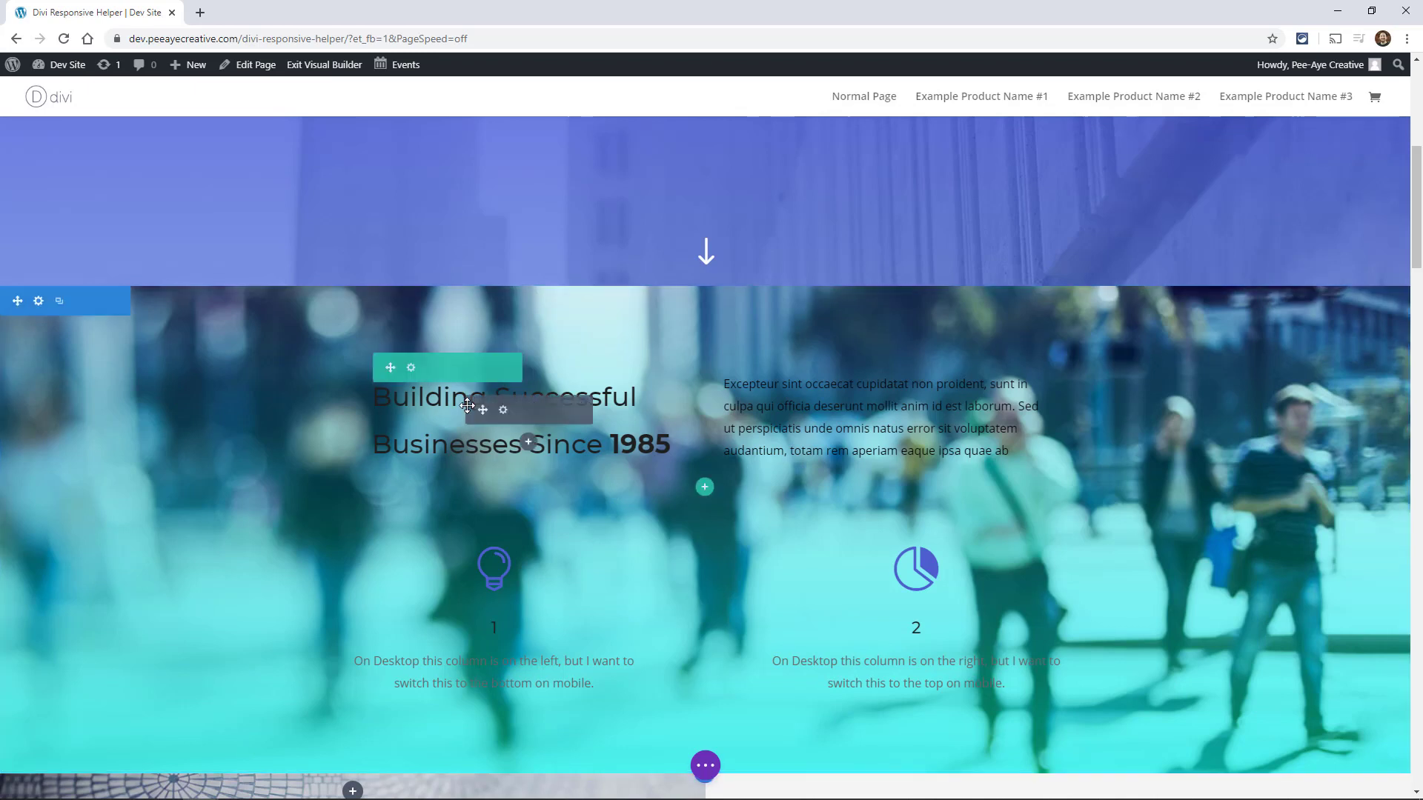
left_click(565, 430)
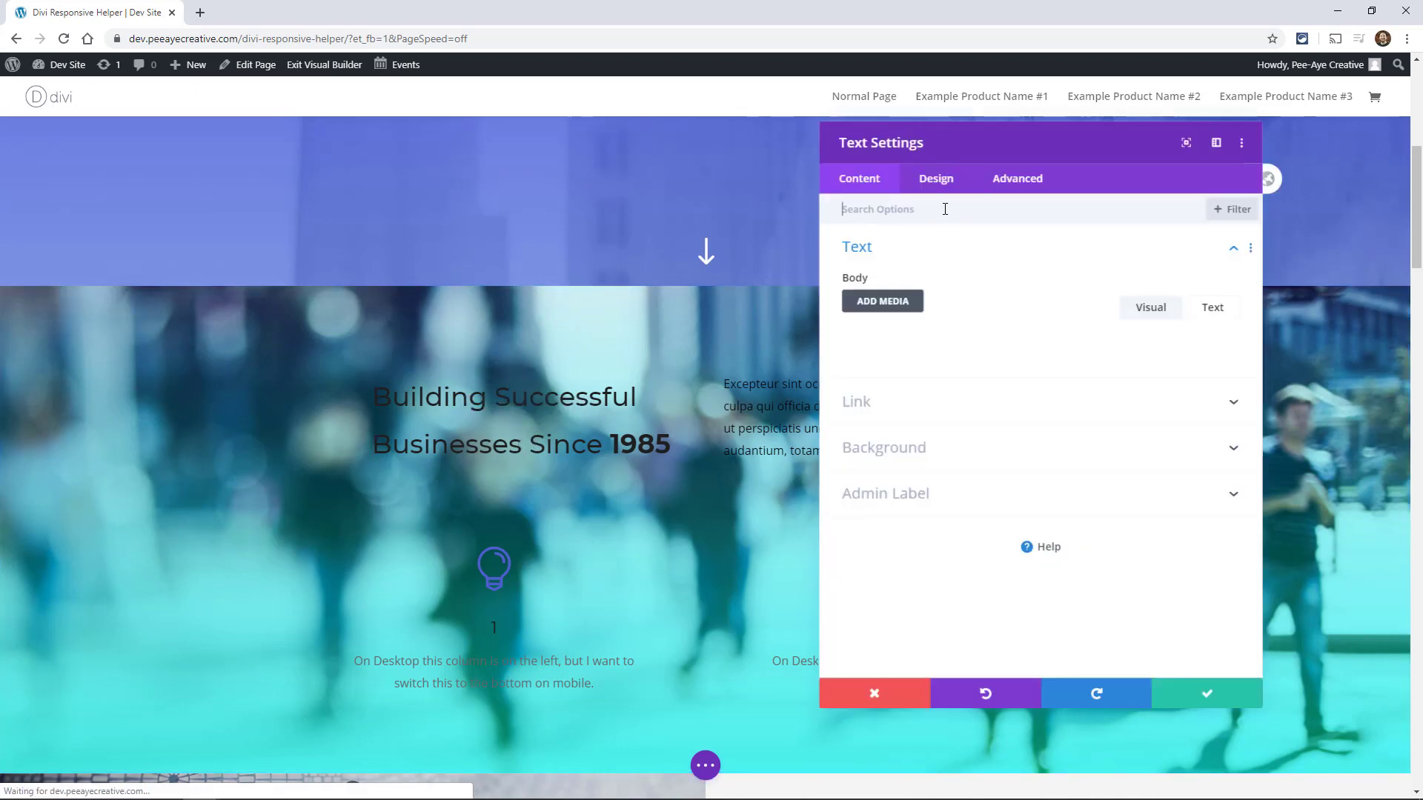
left_click(930, 197)
left_click(882, 256)
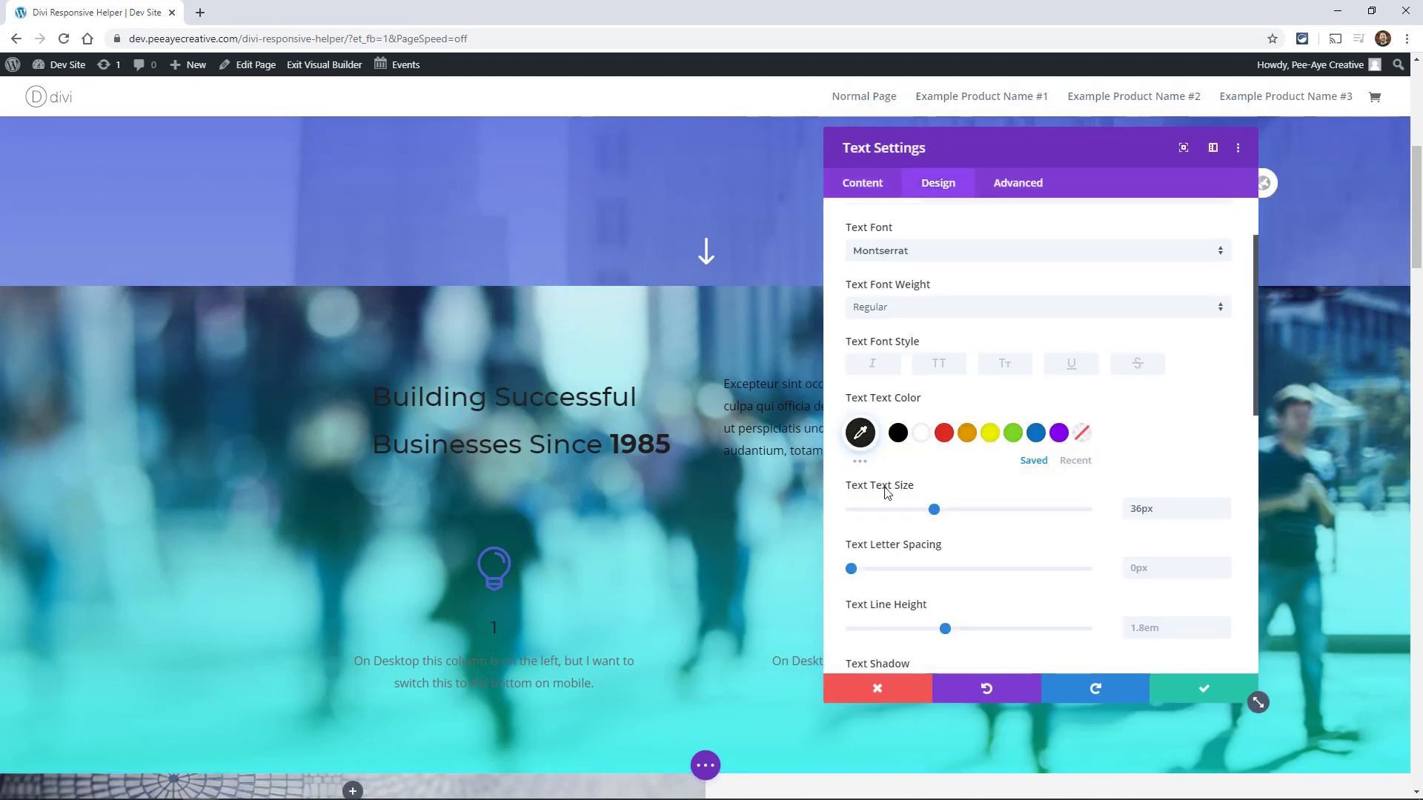
left_click(999, 401)
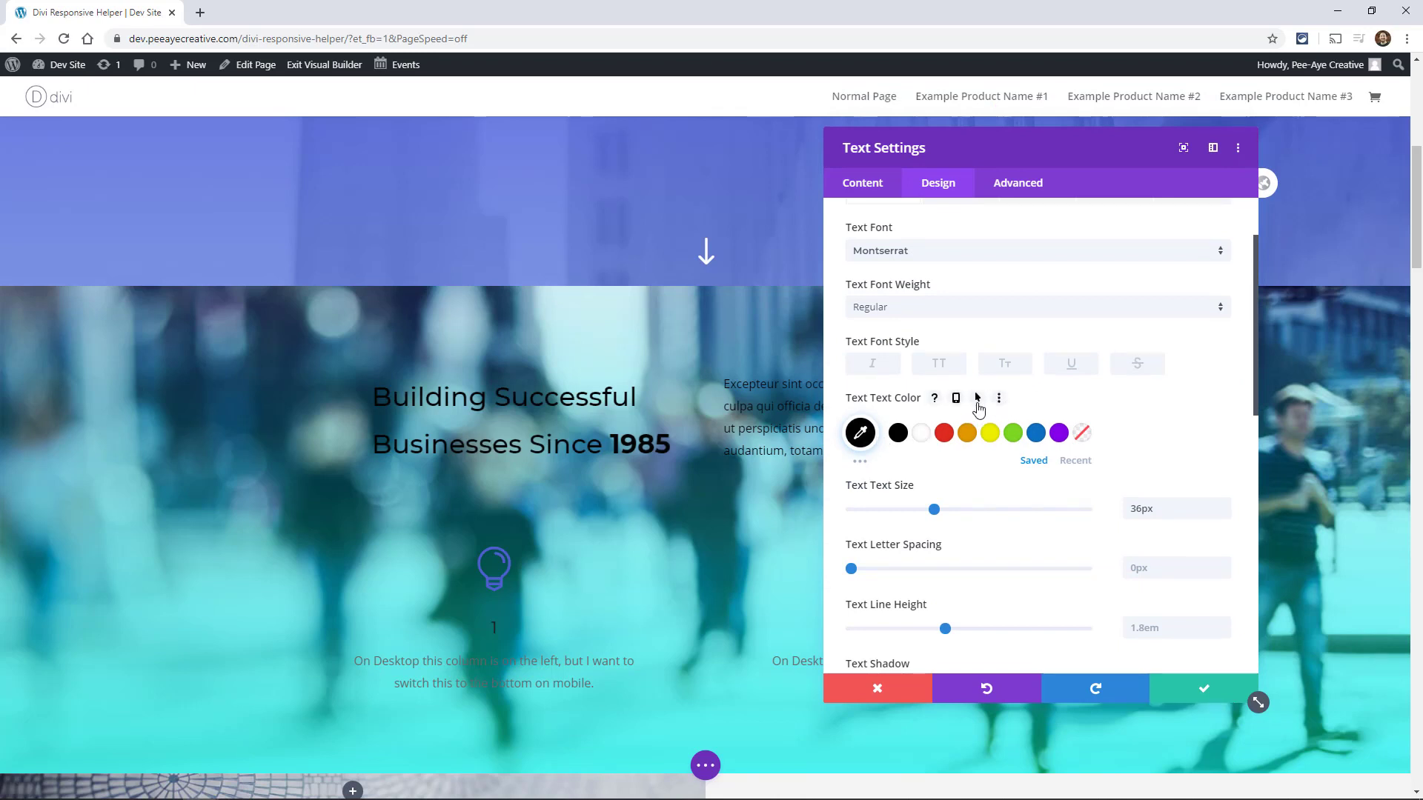
left_click(924, 438)
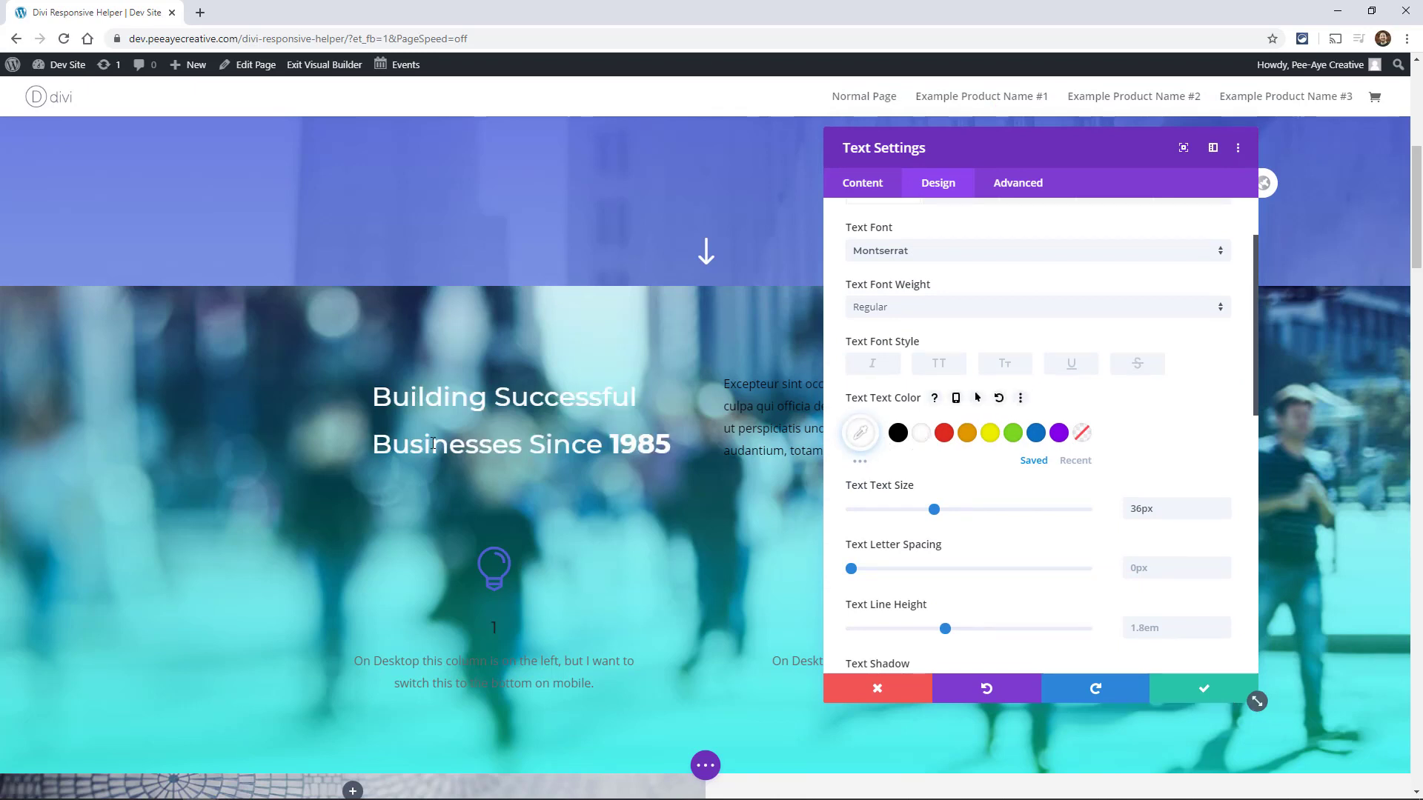
left_click(1184, 689)
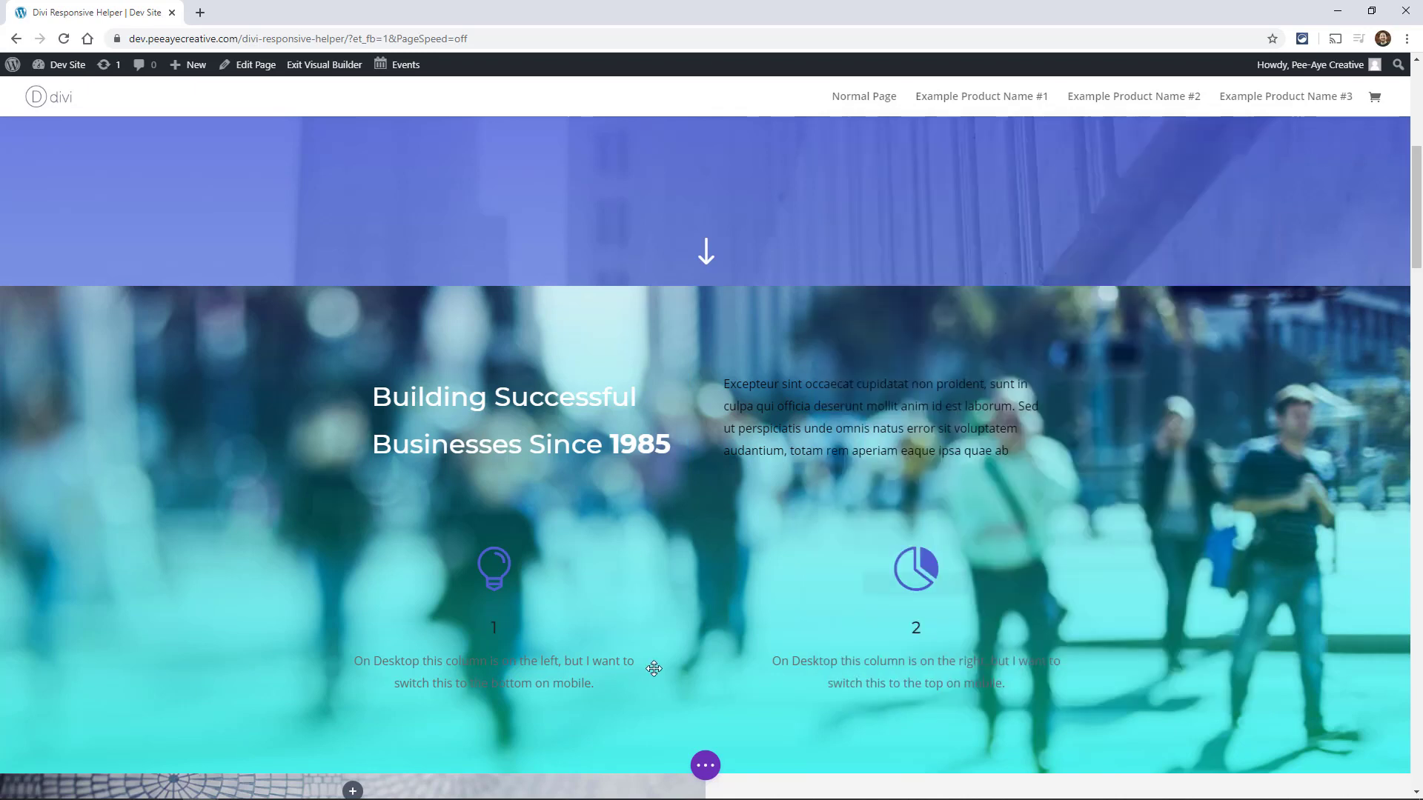
left_click(705, 767)
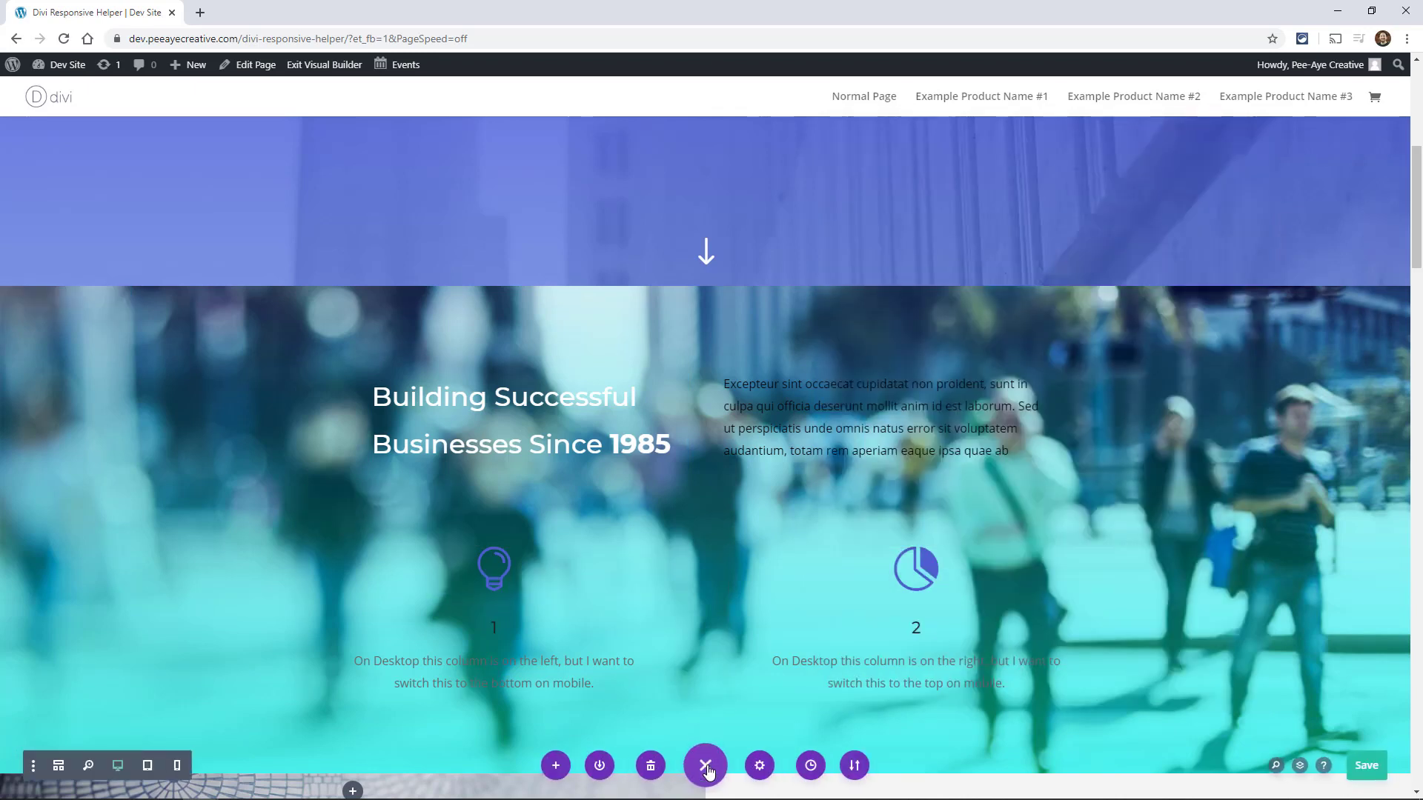
left_click(175, 767)
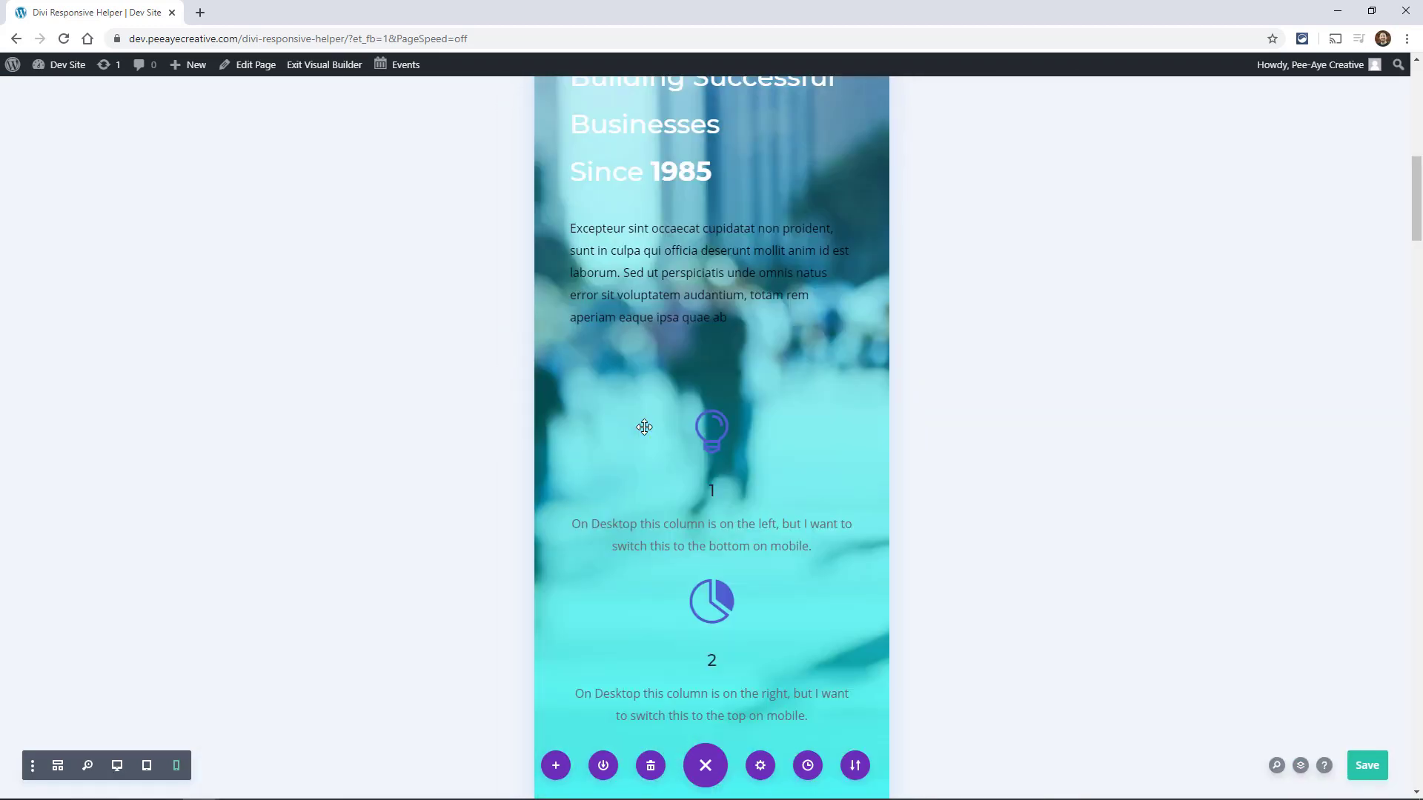
scroll(644, 427, "up", 4)
left_click(572, 296)
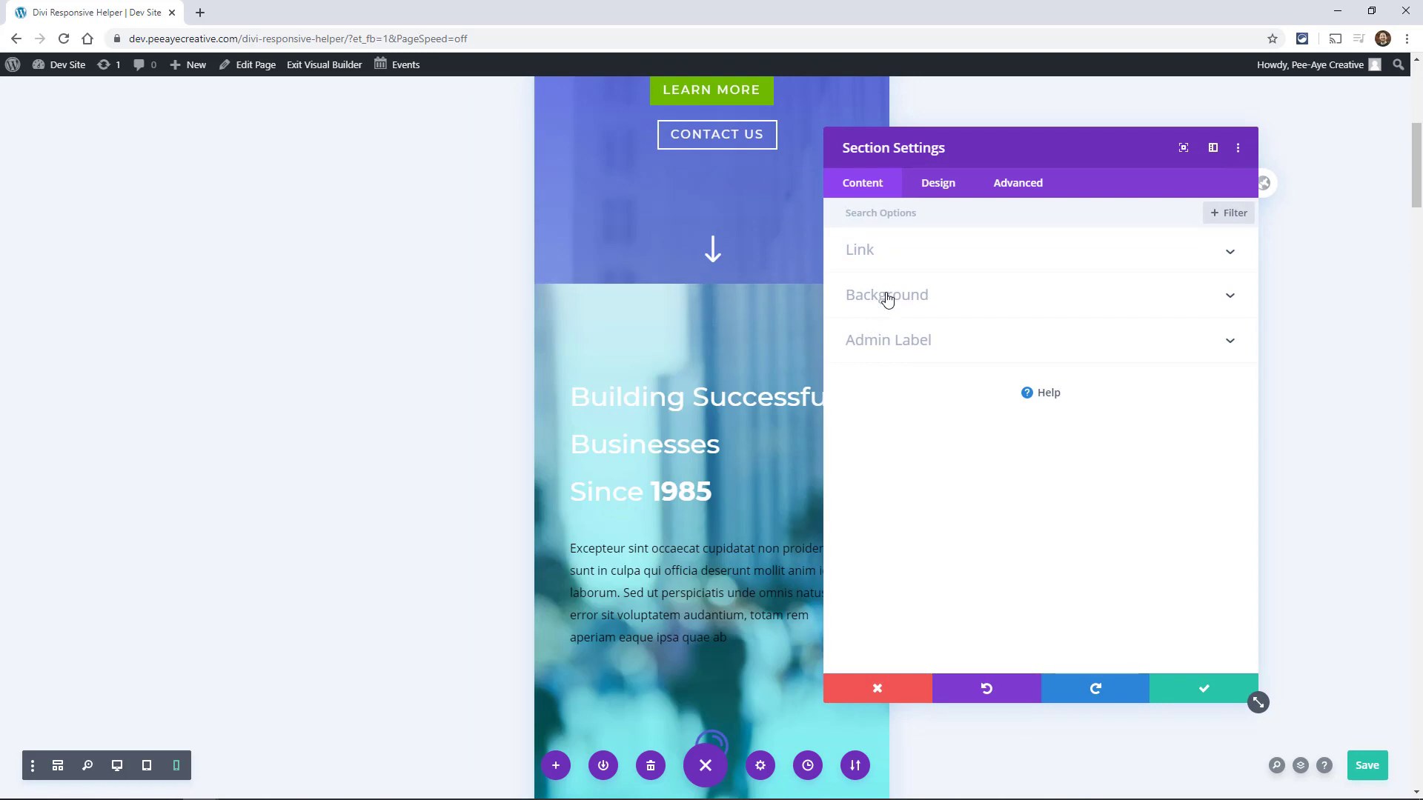
left_click(887, 298)
mouse_move(1104, 371)
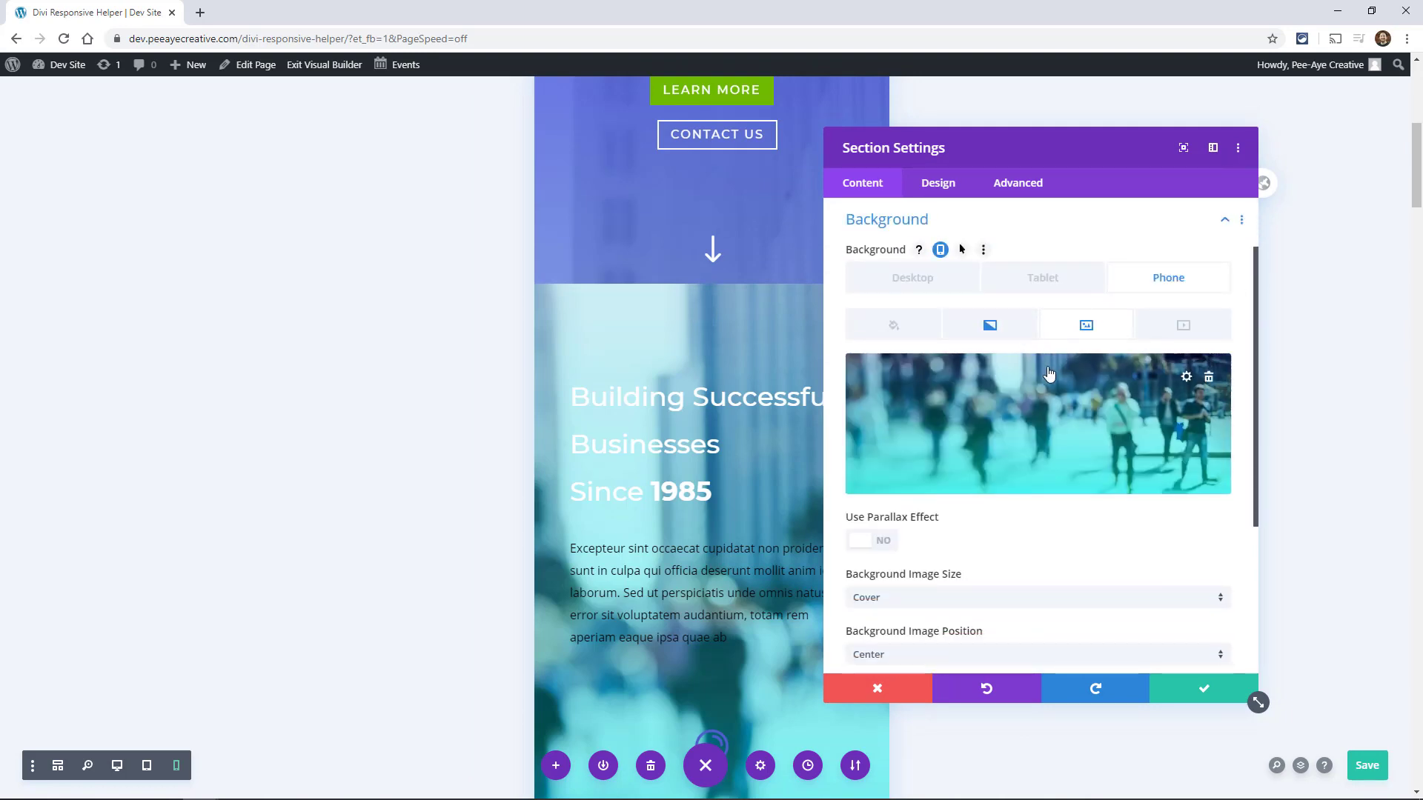
left_click(1207, 377)
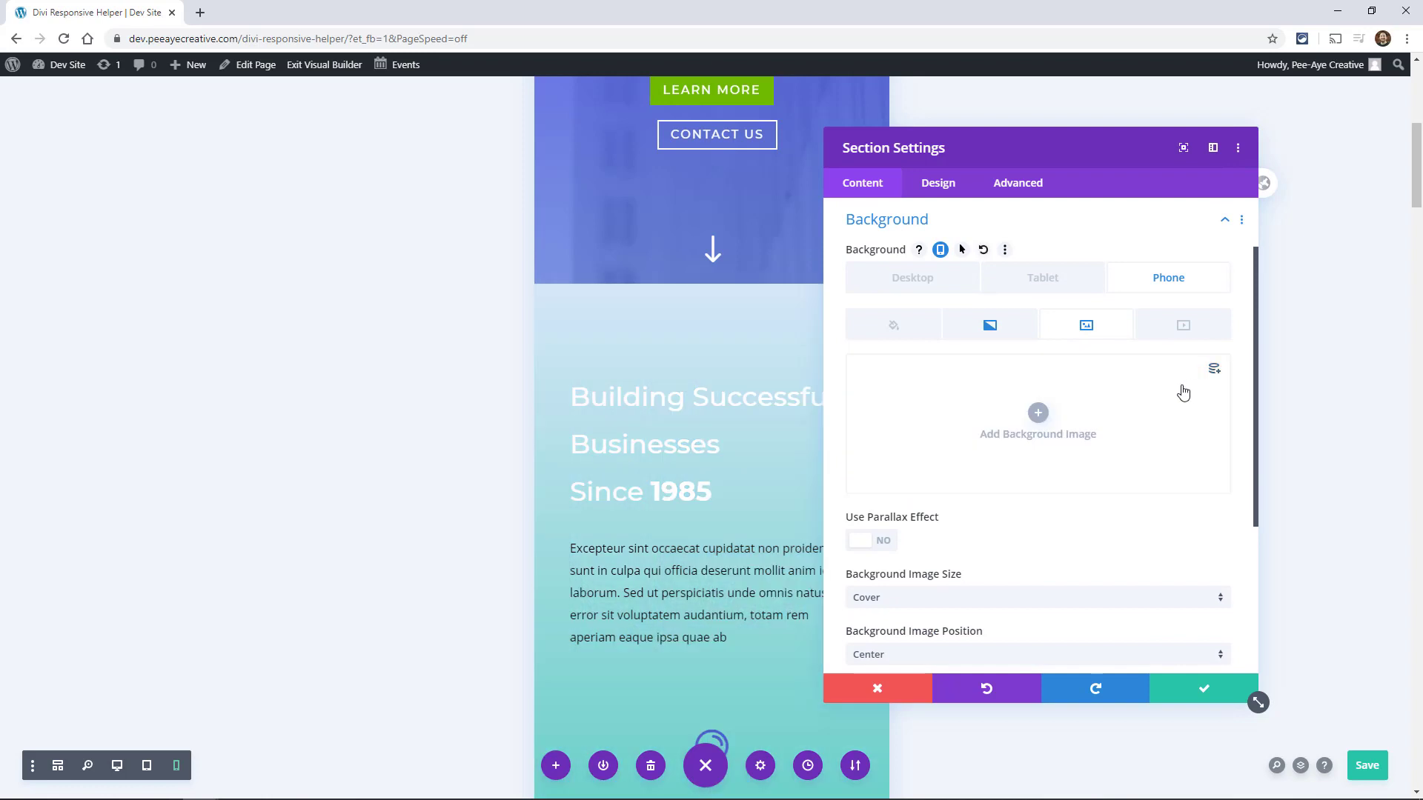
left_click(1009, 339)
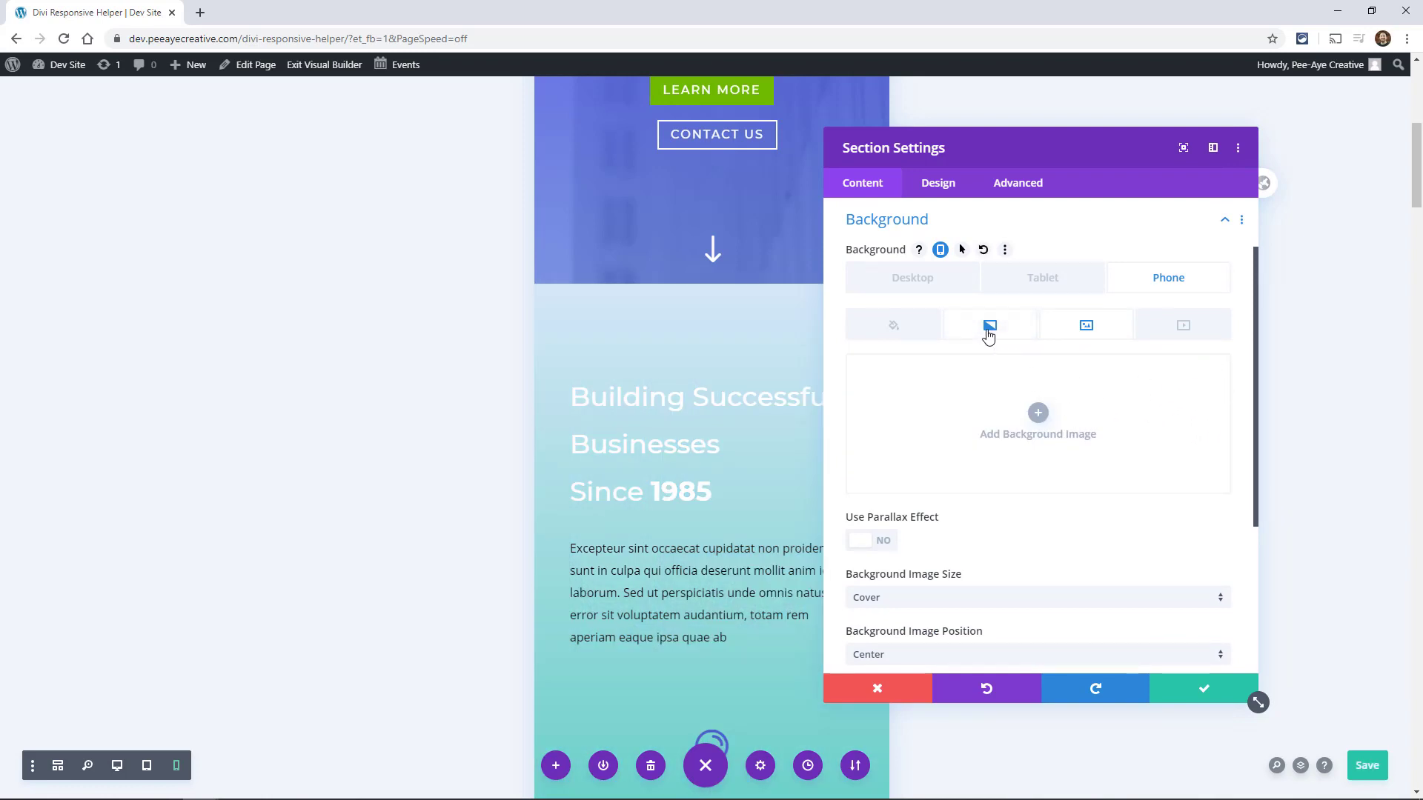
left_click(1210, 379)
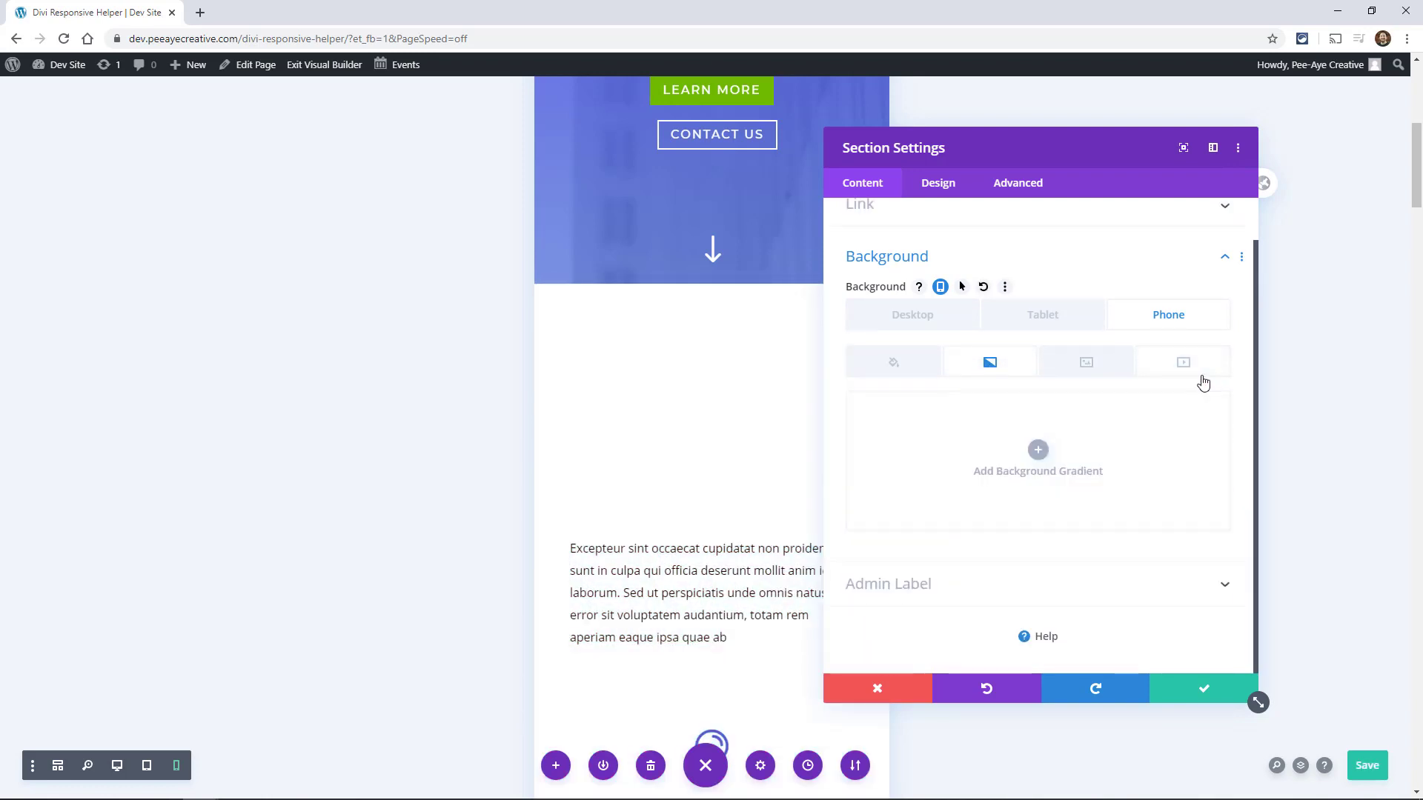
left_click(901, 317)
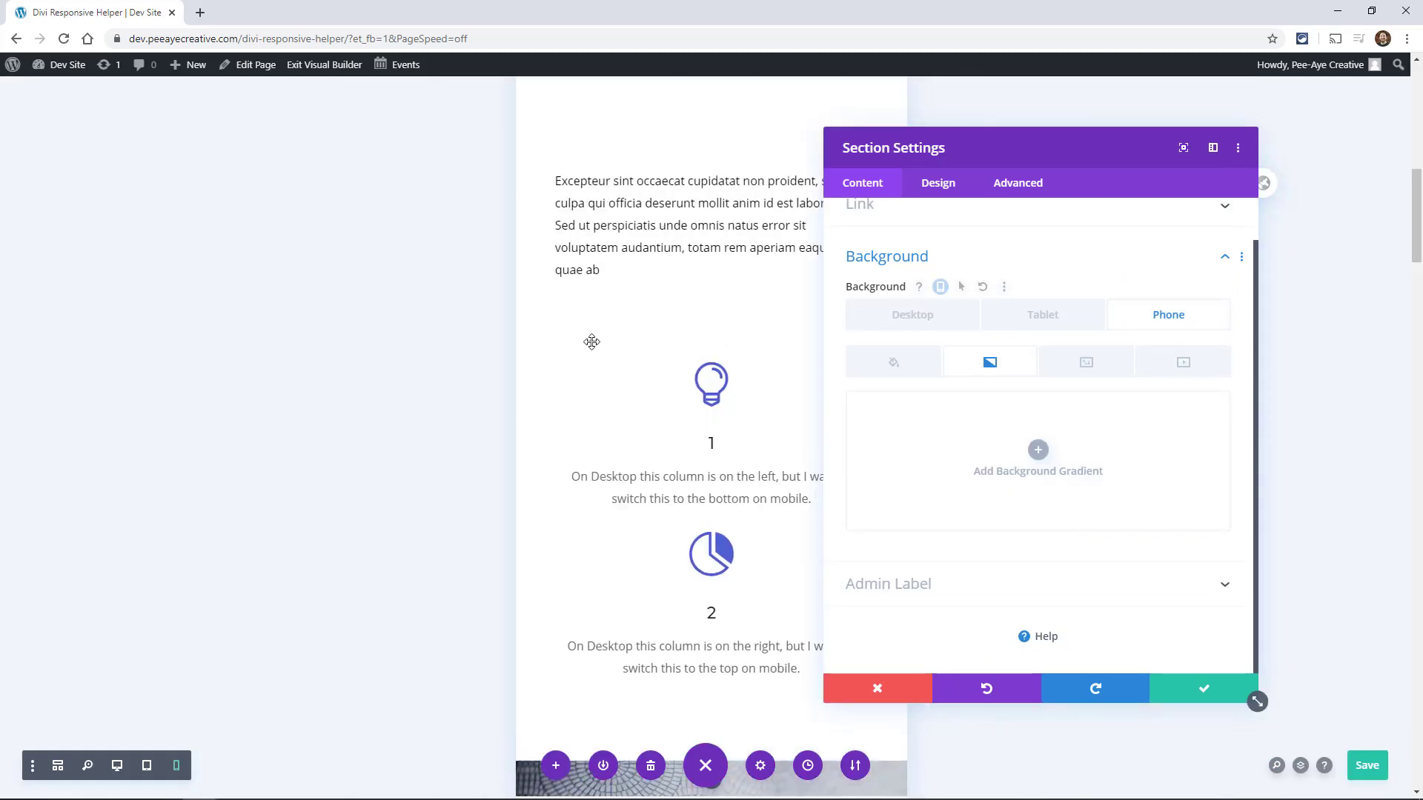
scroll(663, 156, "up", 3)
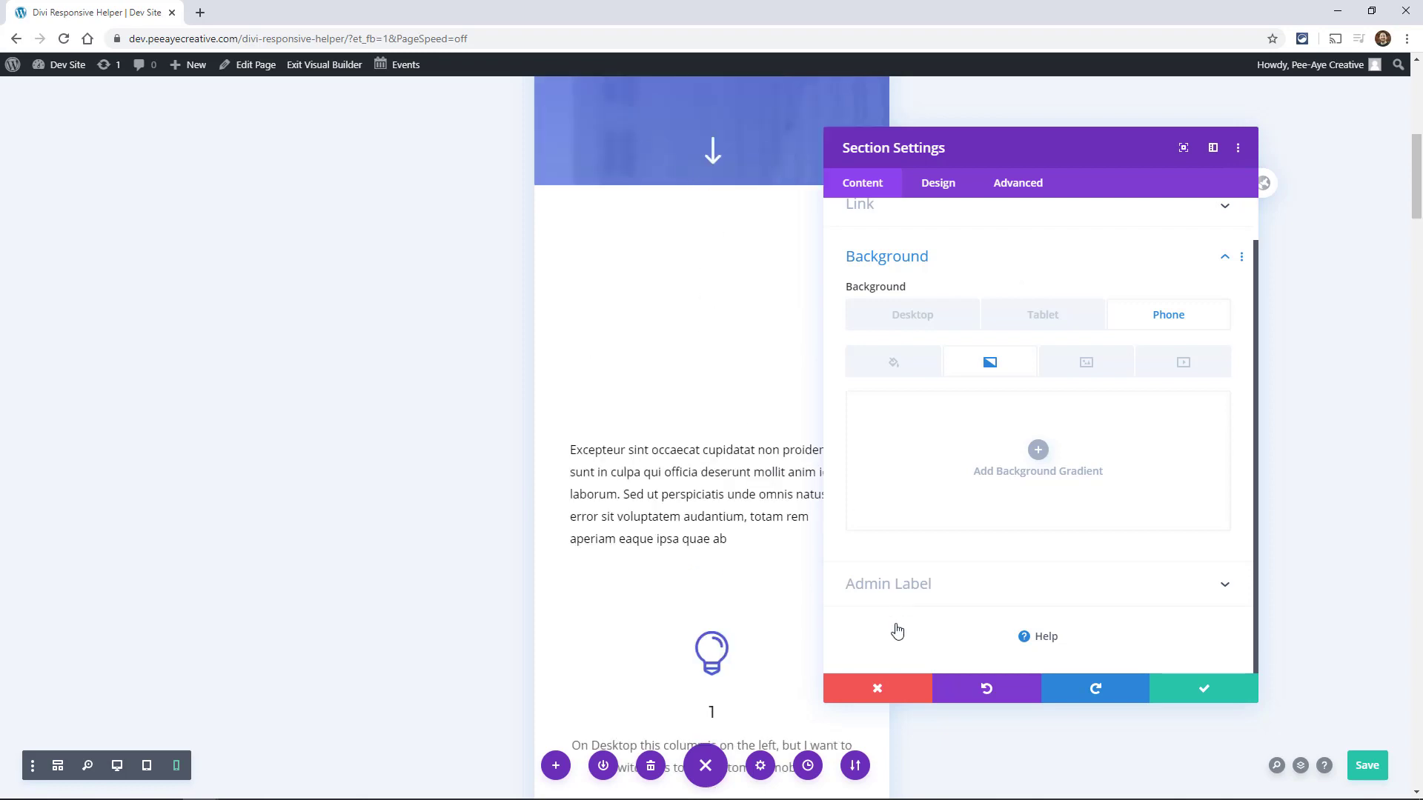
left_click(876, 689)
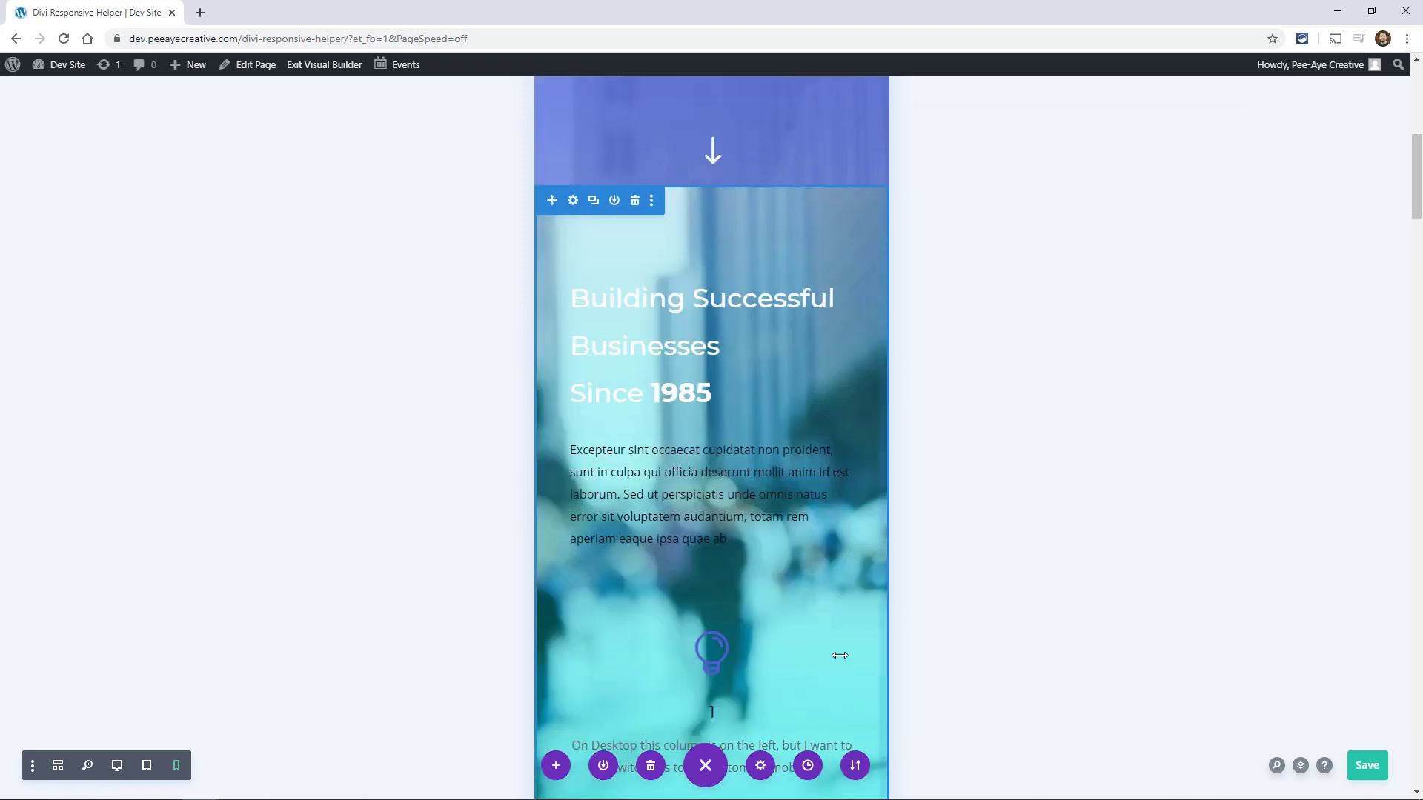
Back at desktop width, give the section a blue background colour.
left_click(117, 765)
left_click(33, 153)
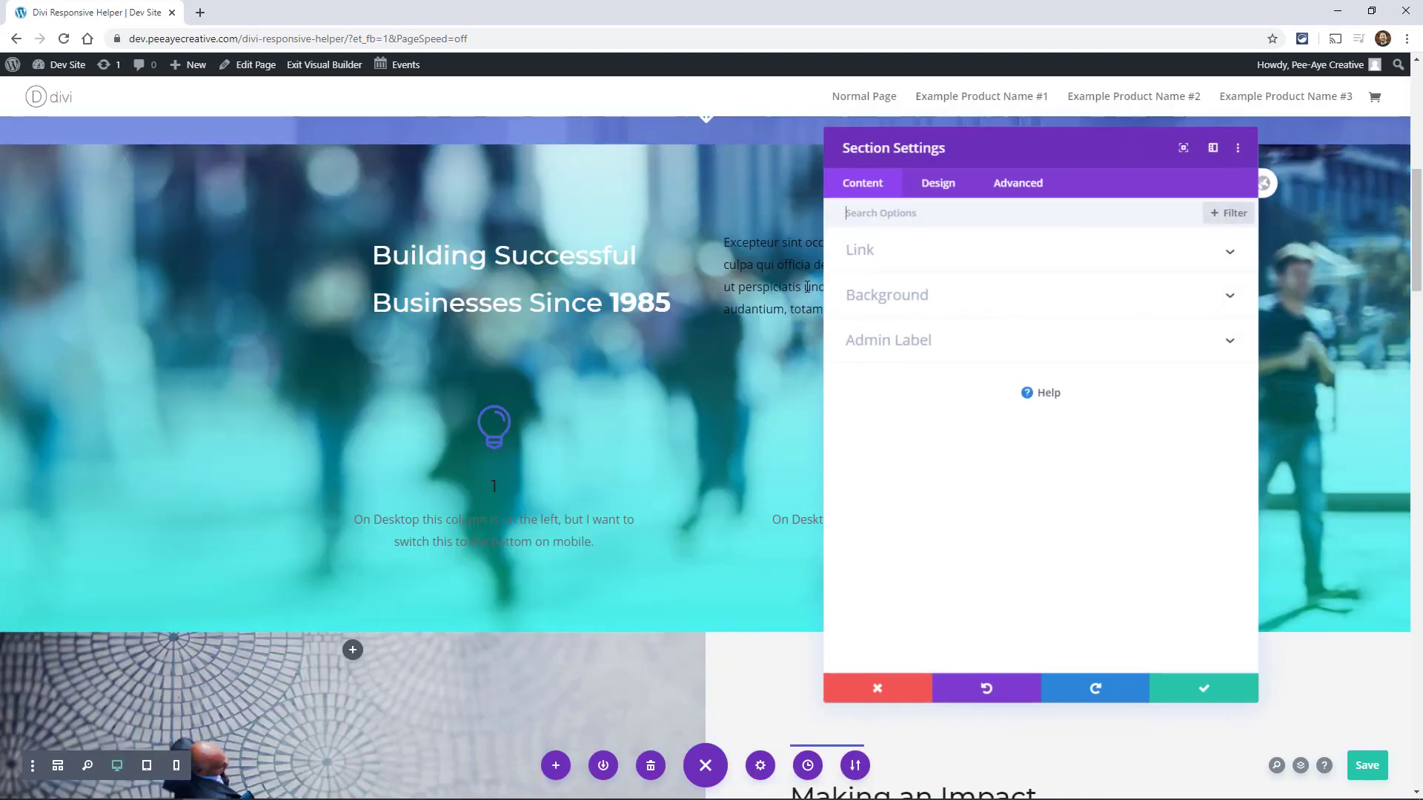
left_click(954, 291)
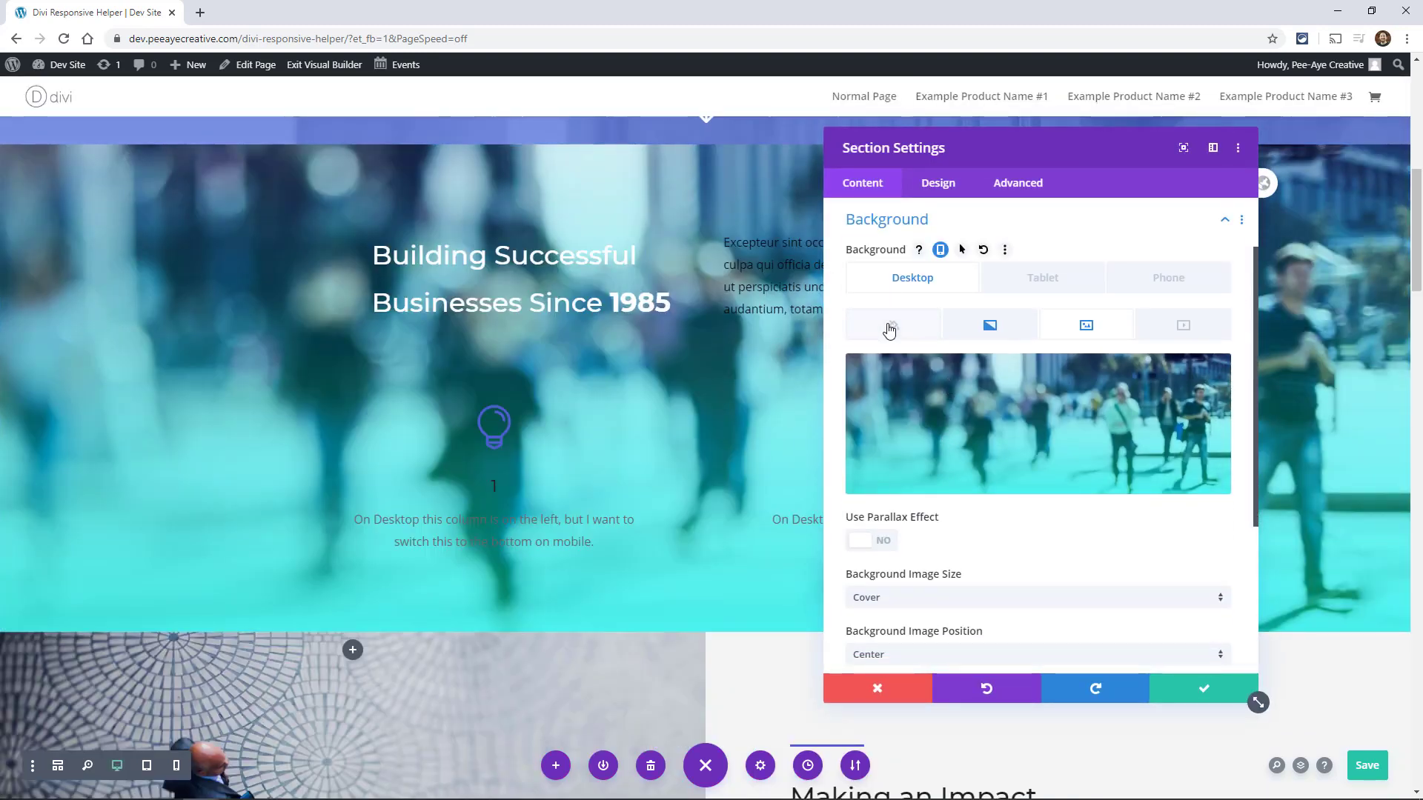
left_click(886, 326)
left_click(1033, 514)
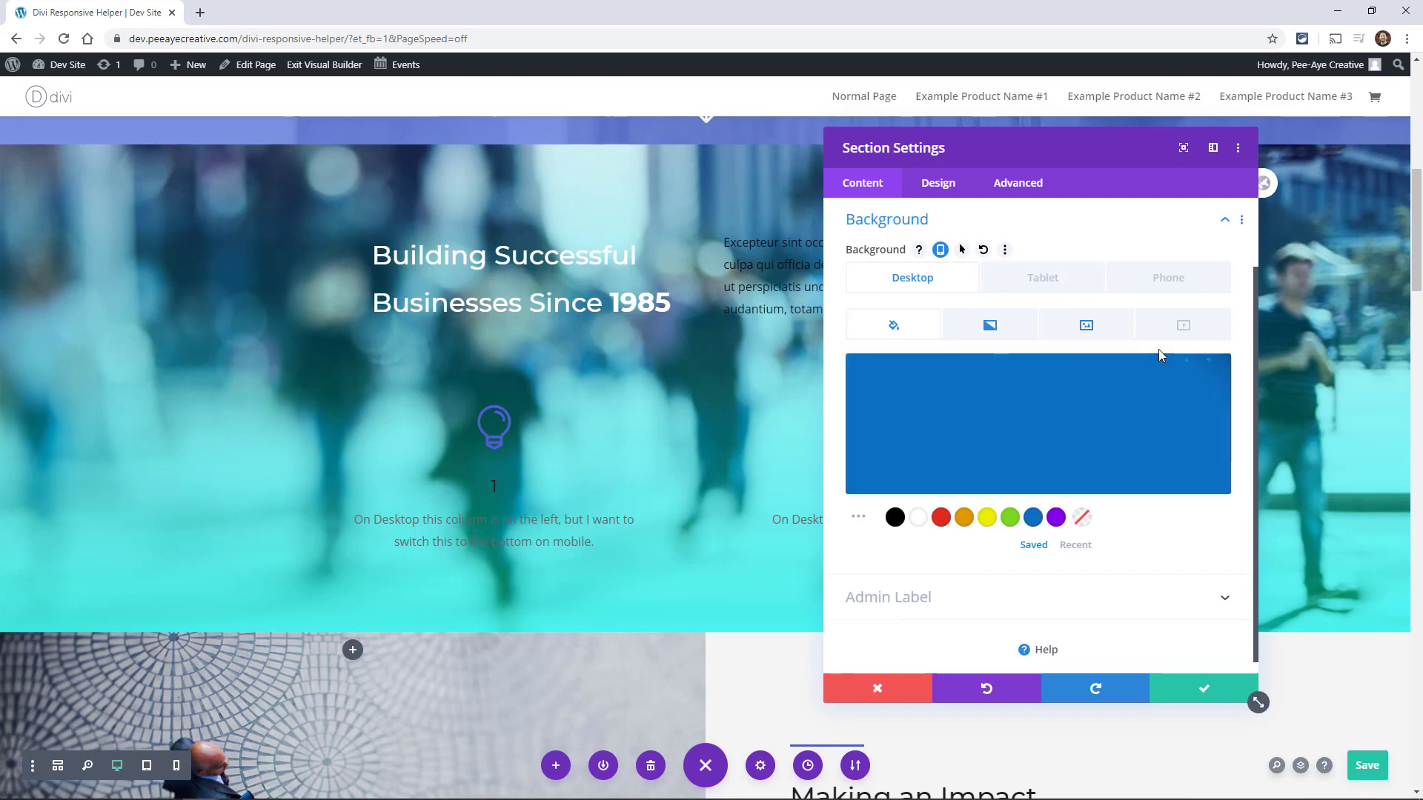
Review the image and video background options, then bring up the phone-specific background settings.
left_click(1088, 327)
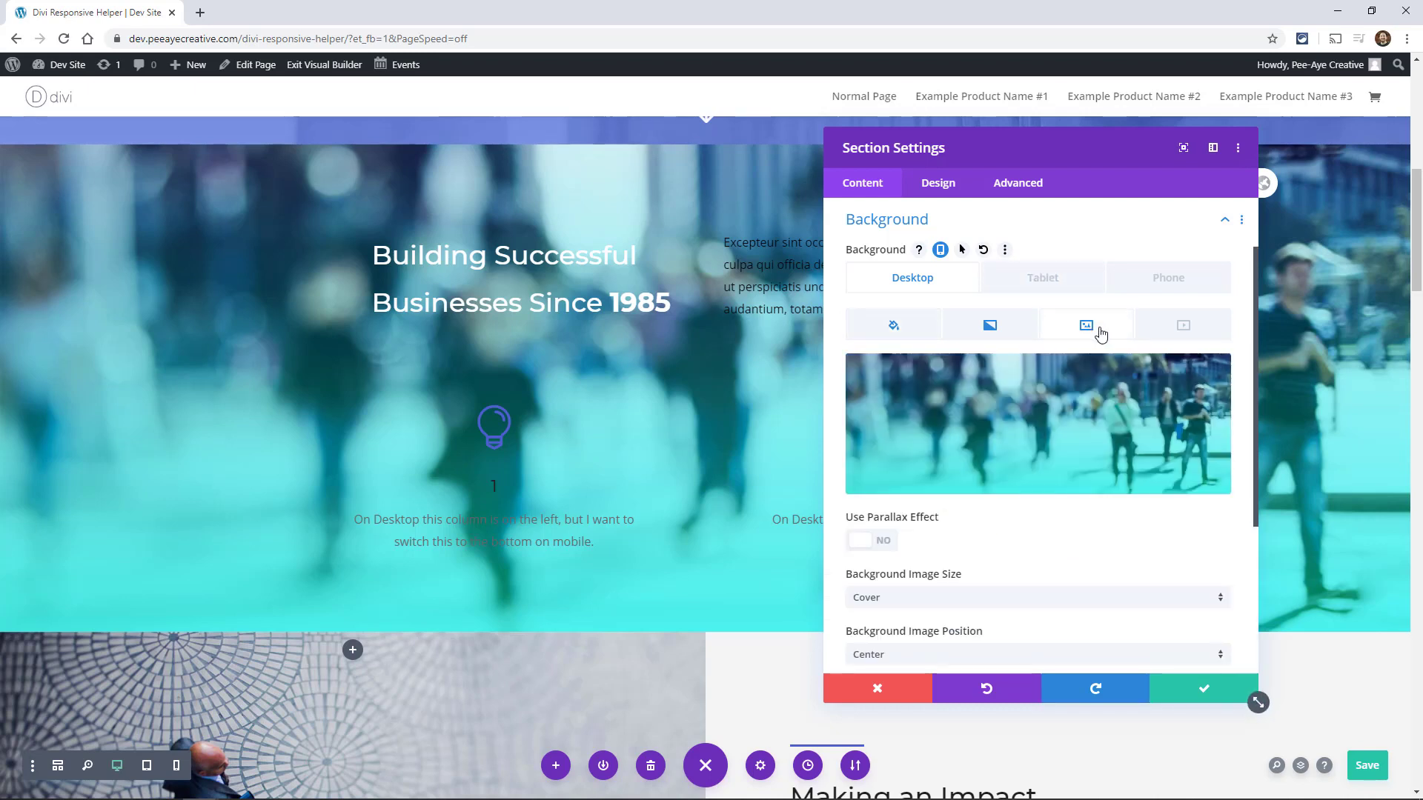
left_click(1162, 327)
left_click(1086, 409)
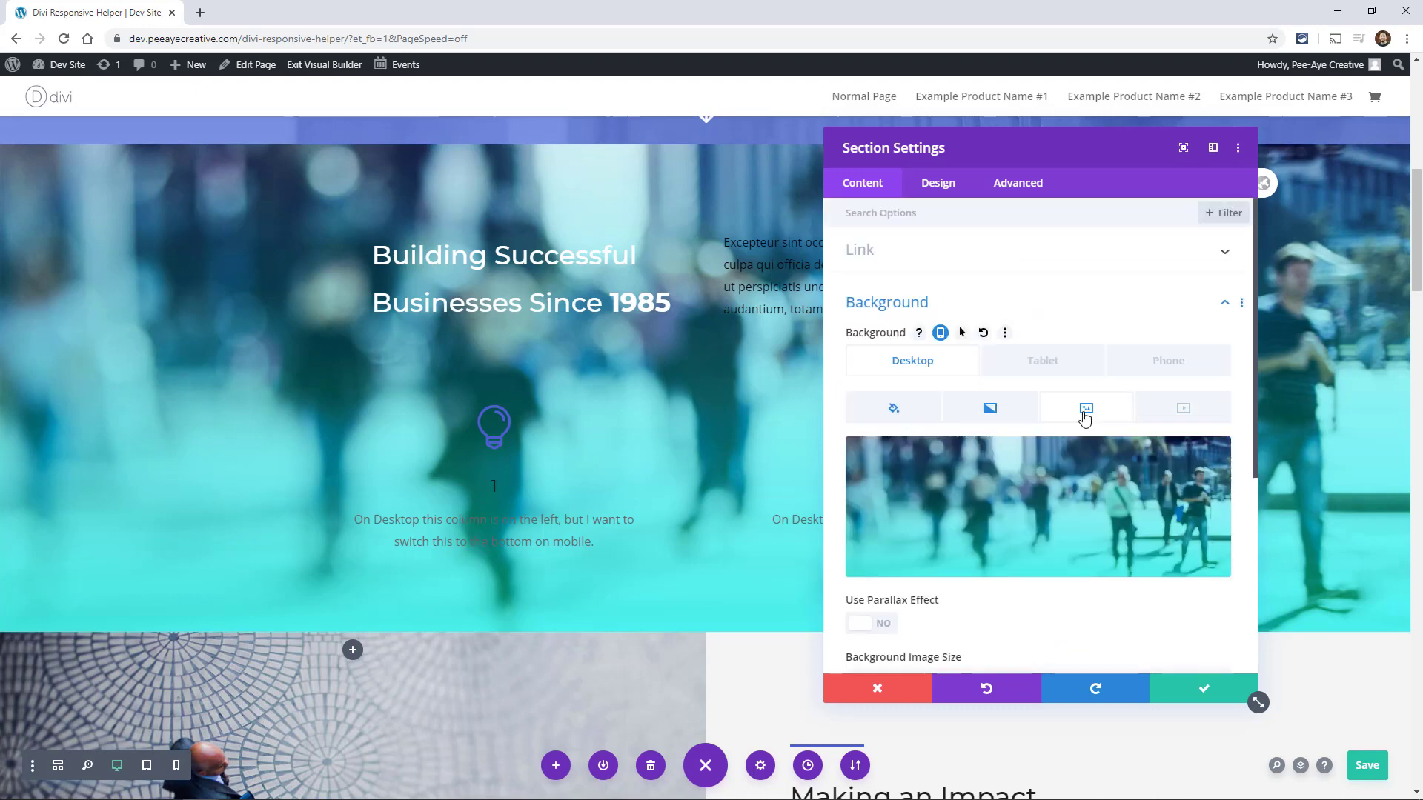
scroll(1028, 539, "down", 5)
scroll(969, 522, "up", 3)
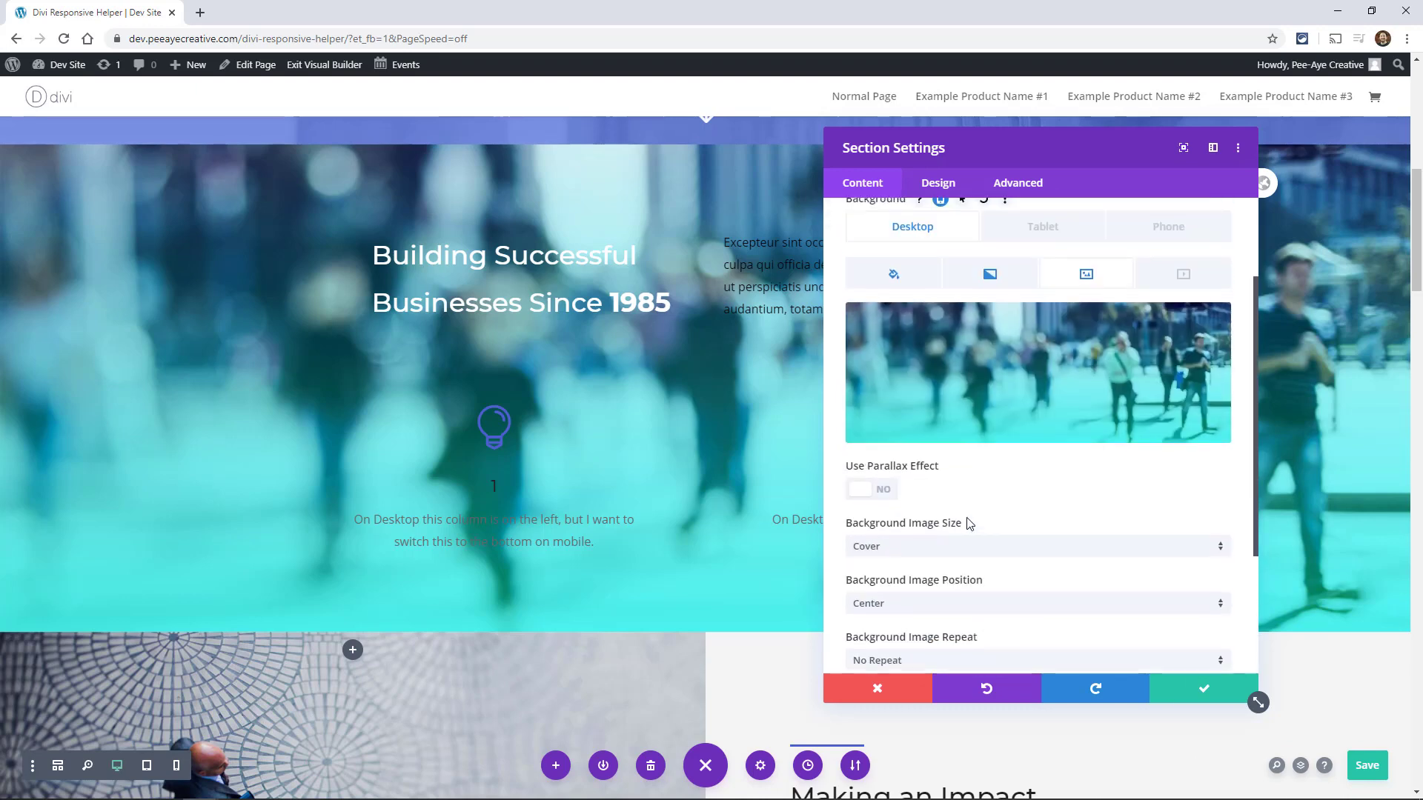
scroll(919, 577, "up", 2)
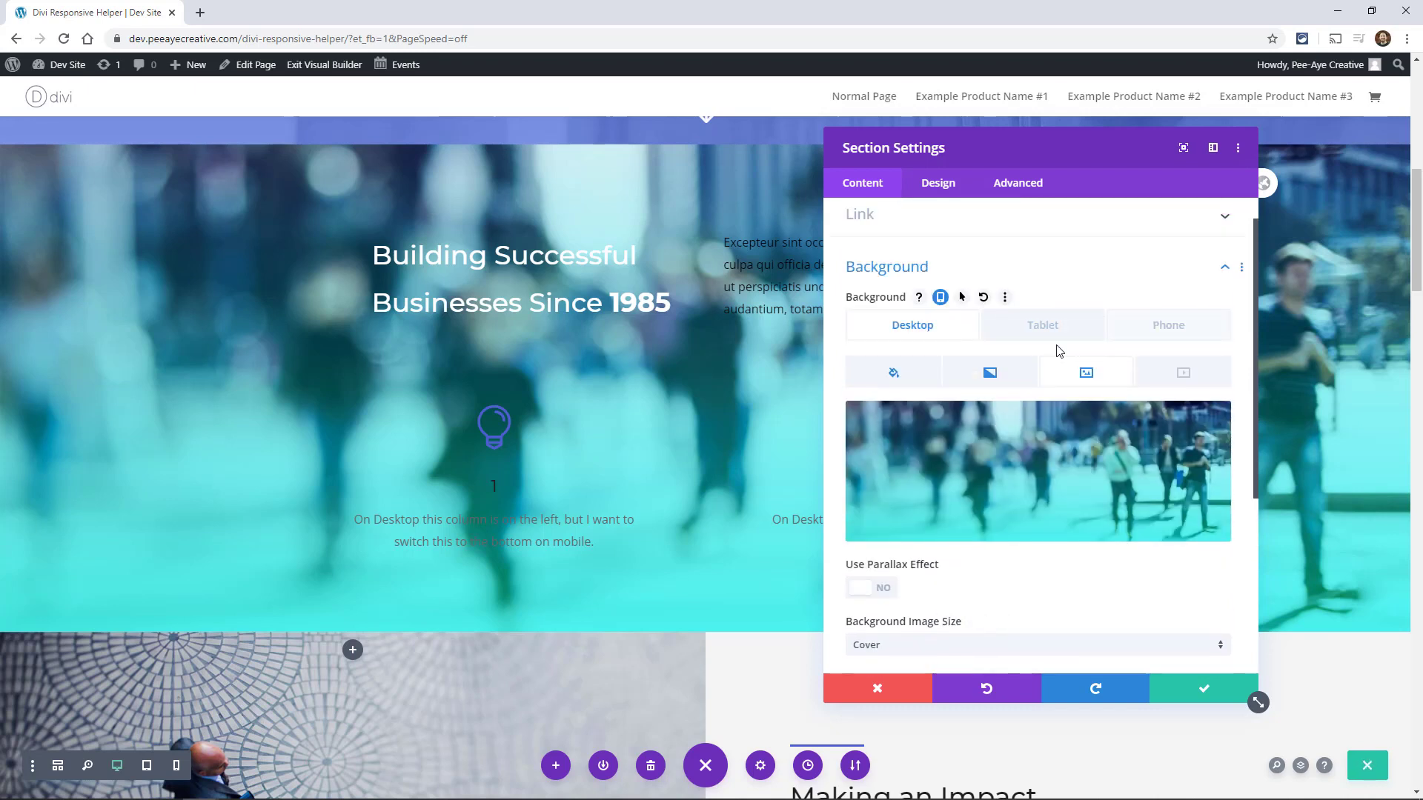
left_click(1164, 331)
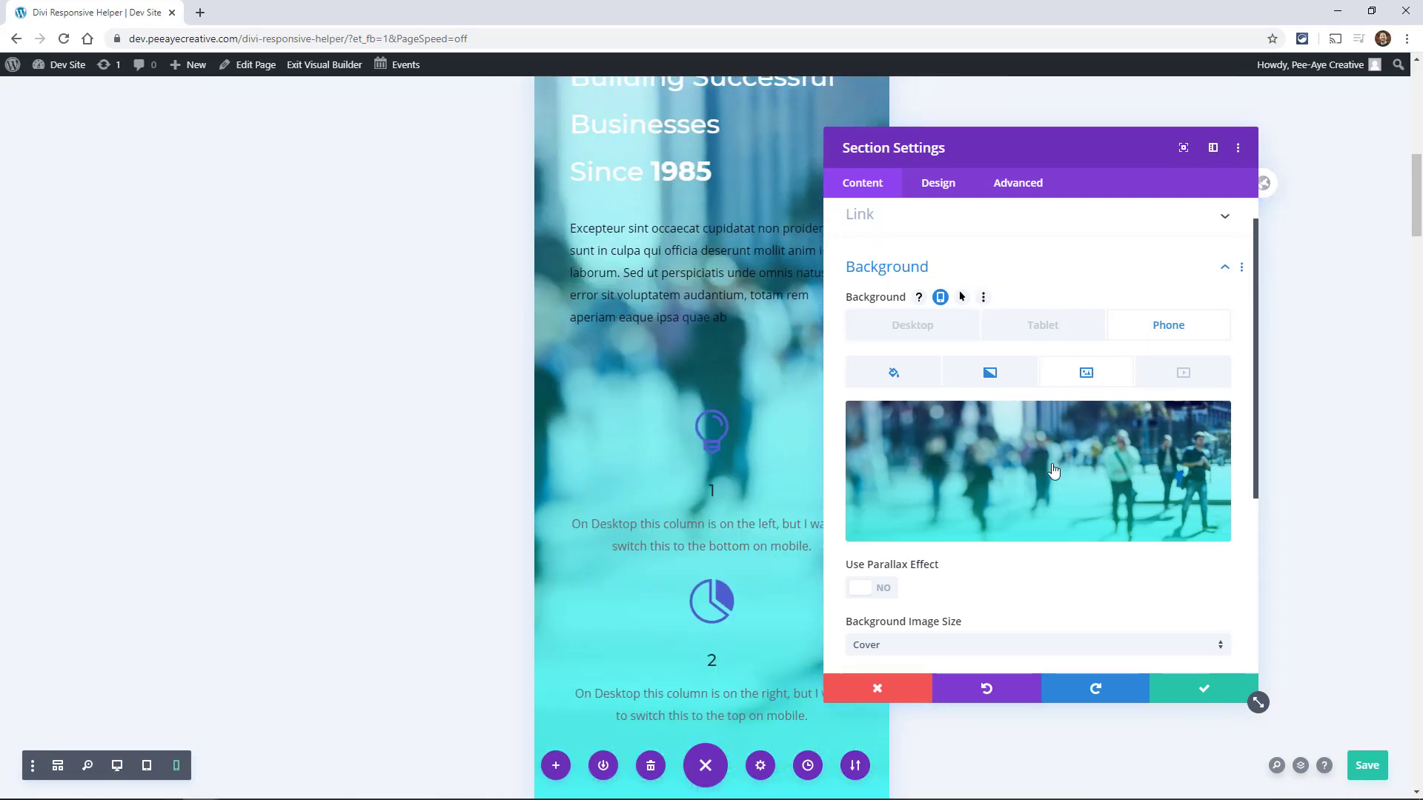
Replace the phone background image with the glass terrarium photo home-organizer-20-2.
left_click(1083, 465)
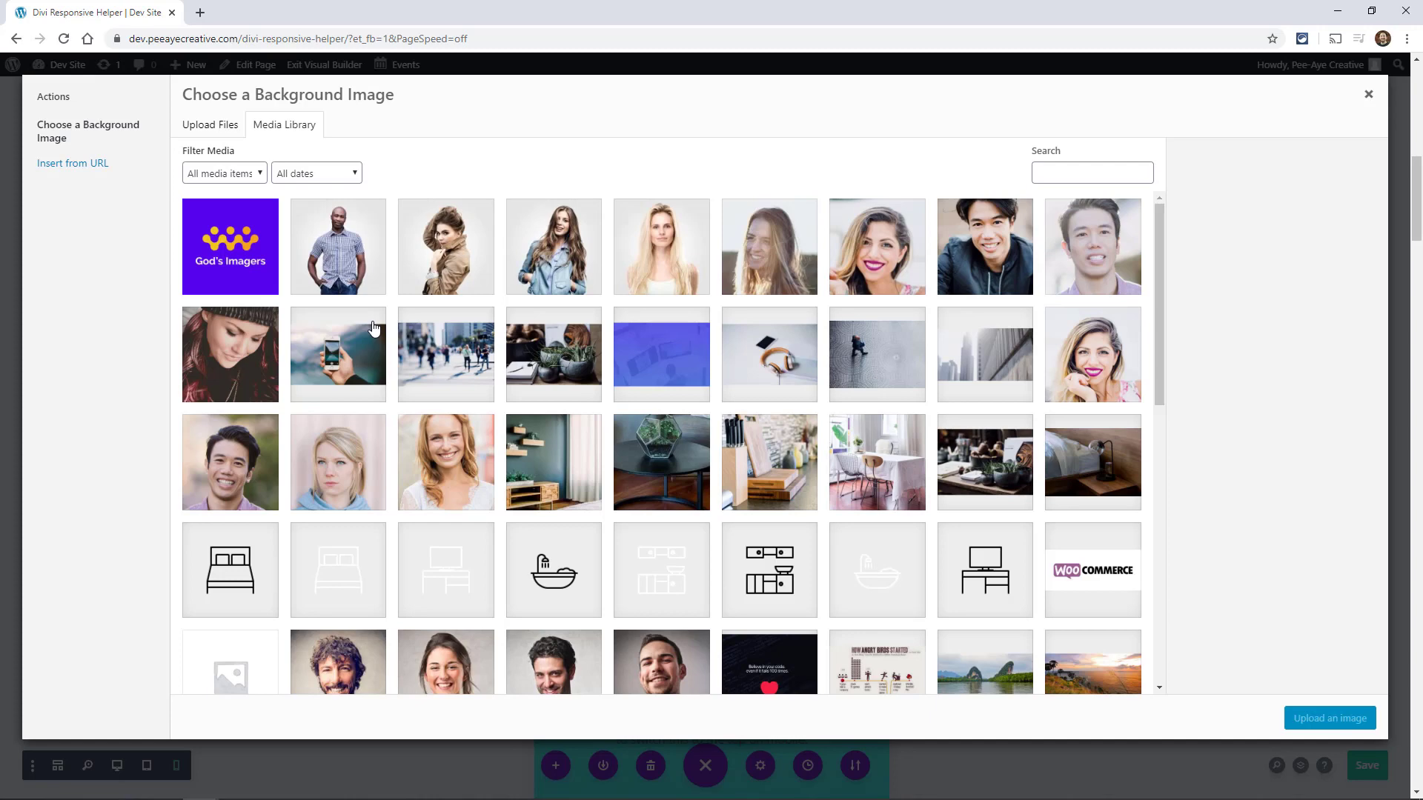
left_click(660, 460)
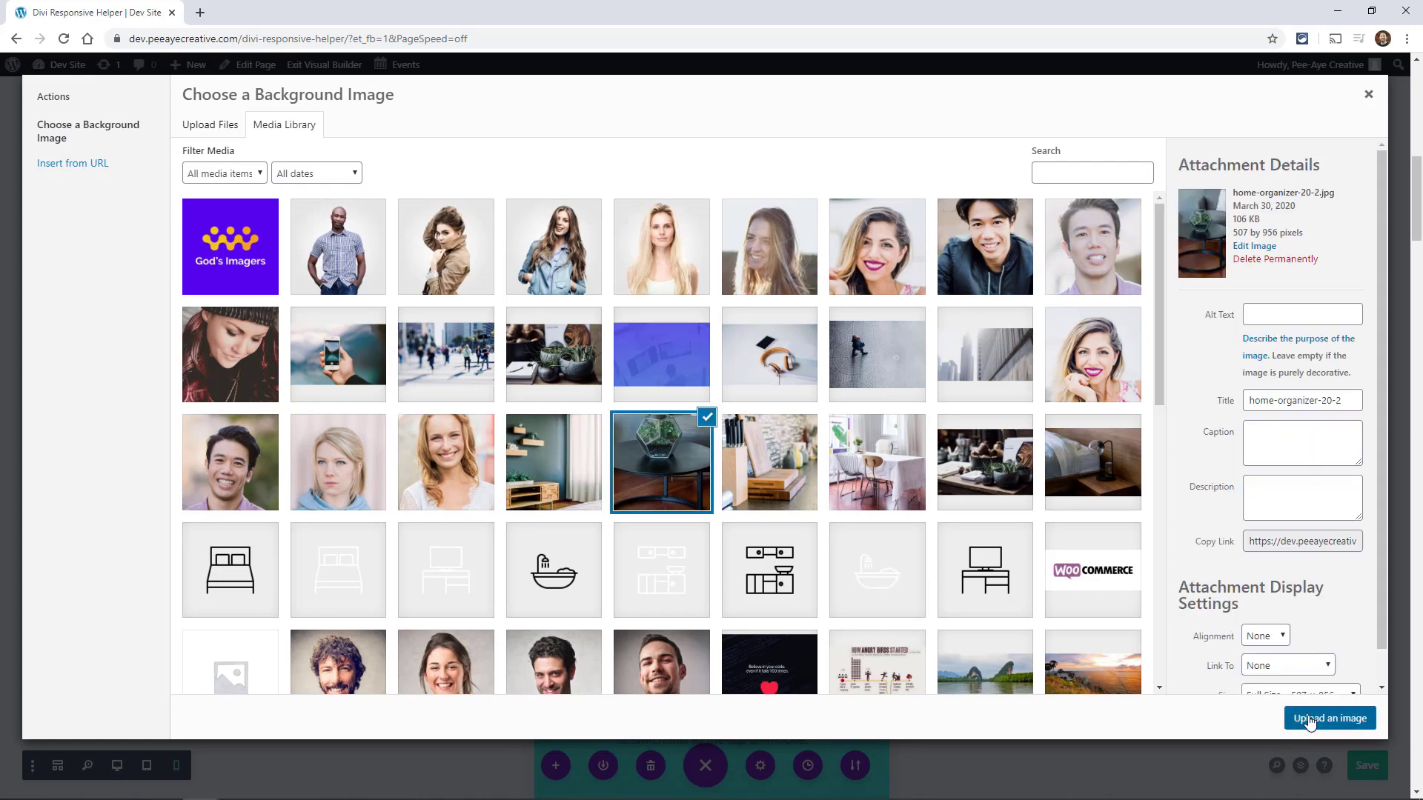
left_click(1307, 717)
Set the phone background image blend mode to Multiply.
scroll(982, 475, "down", 3)
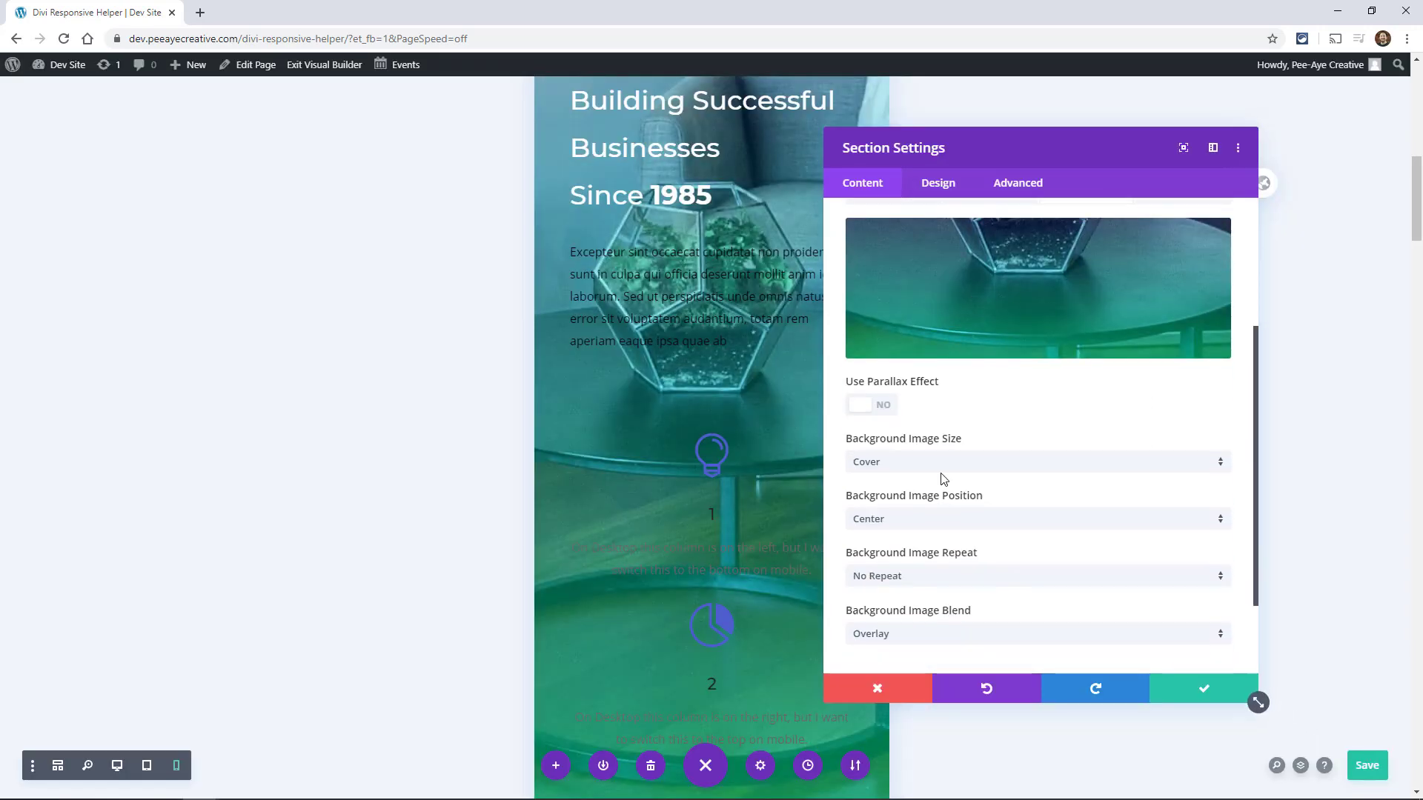
scroll(926, 496, "down", 2)
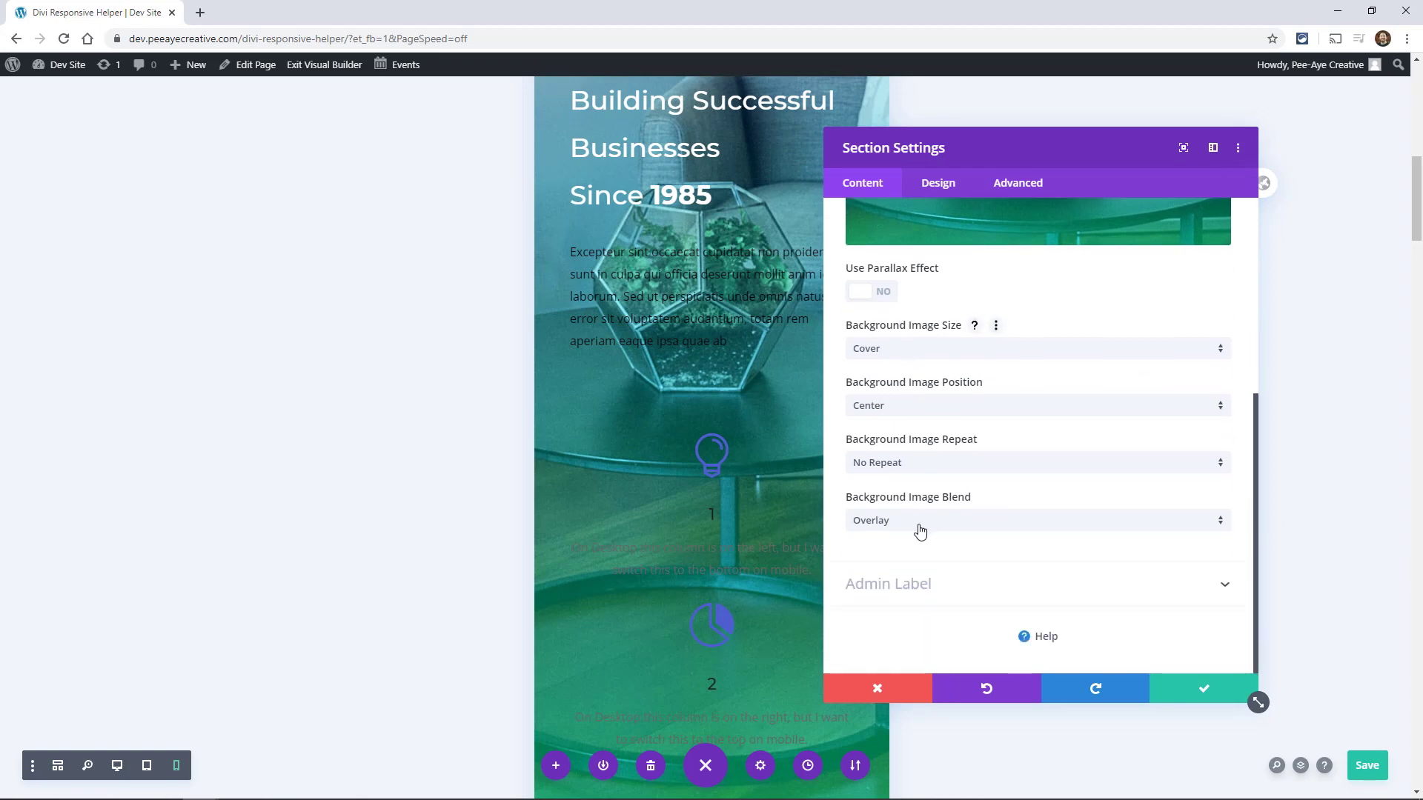
left_click(896, 516)
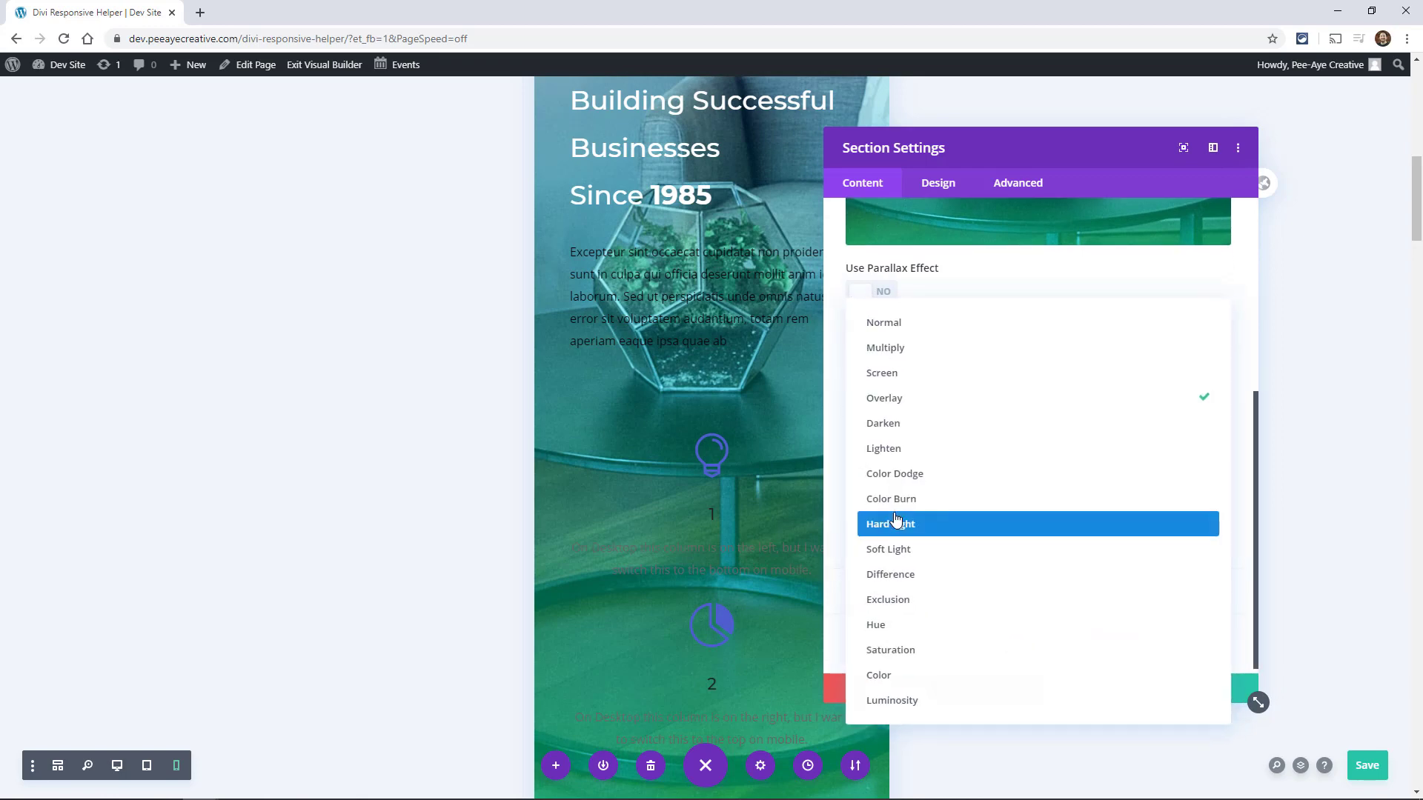
left_click(885, 347)
scroll(1017, 497, "up", 5)
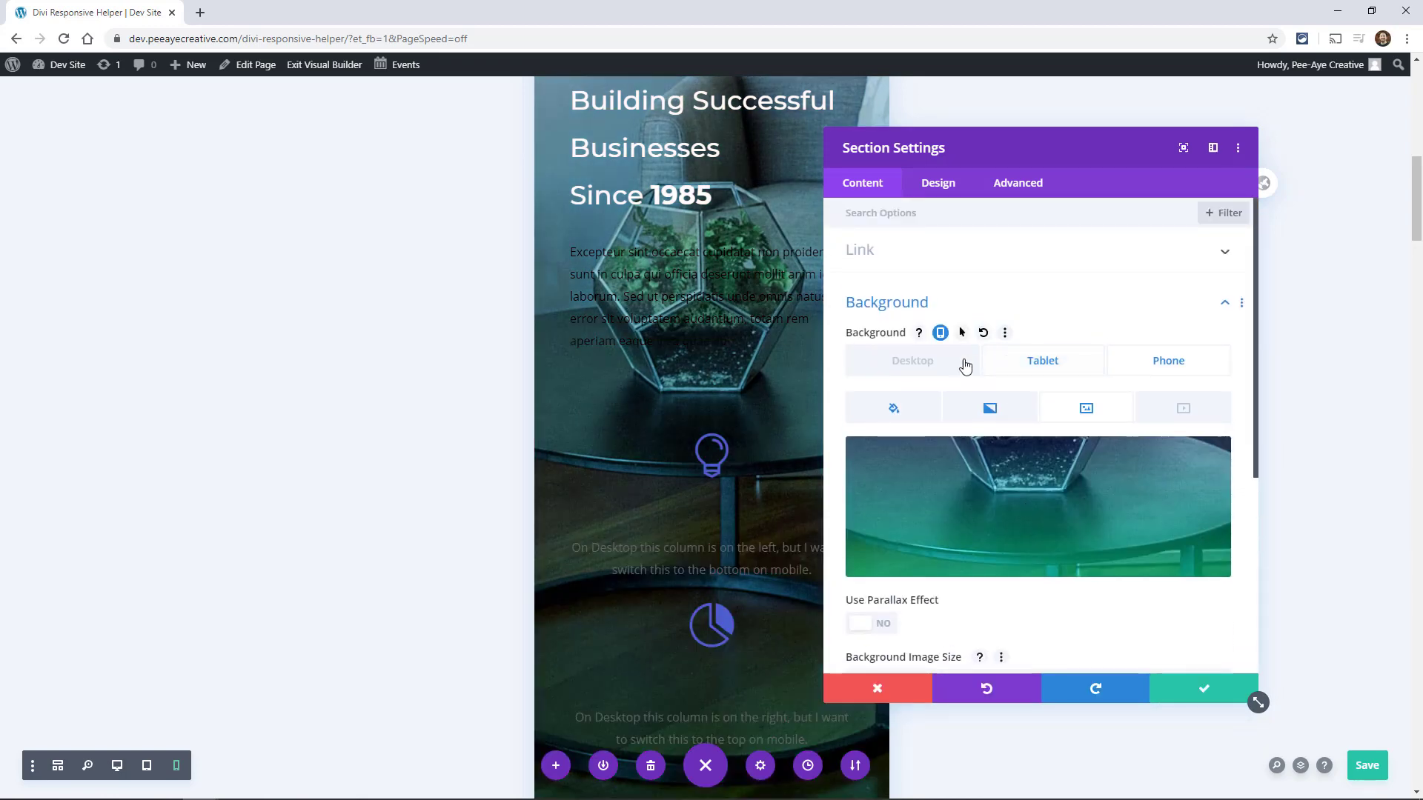
Switch back to the desktop background and confirm the section still shows the crowd photo.
left_click(905, 362)
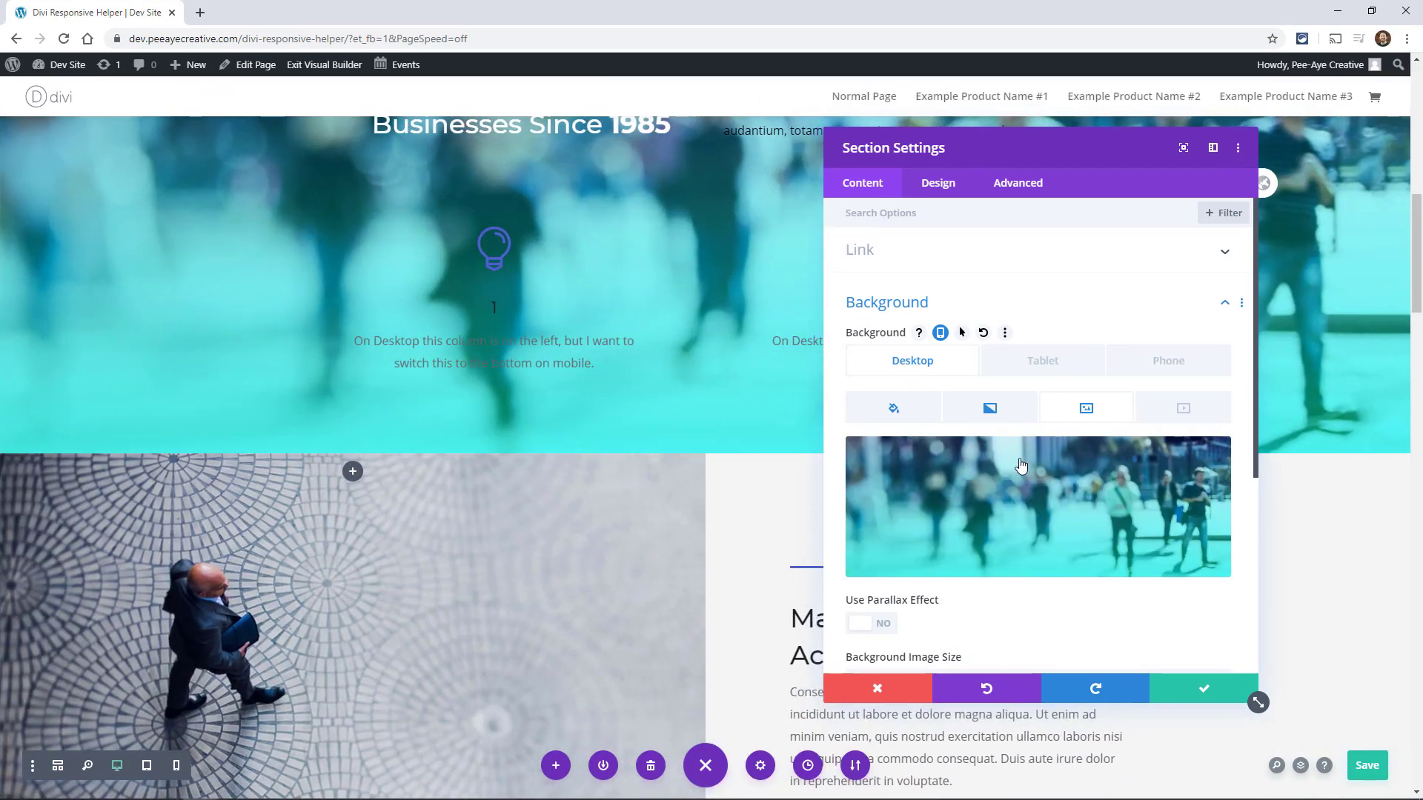
scroll(1038, 486, "down", 5)
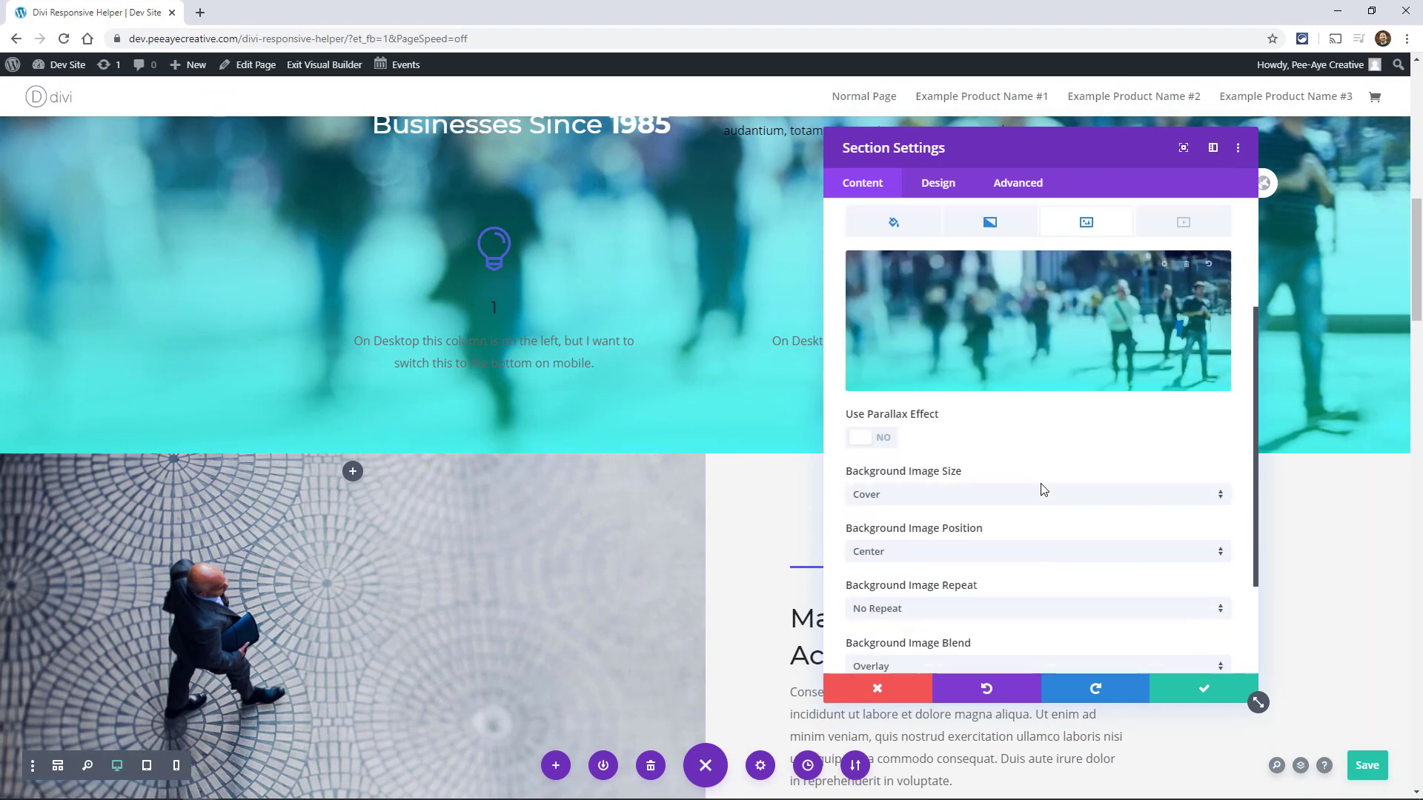
scroll(901, 528, "up", 3)
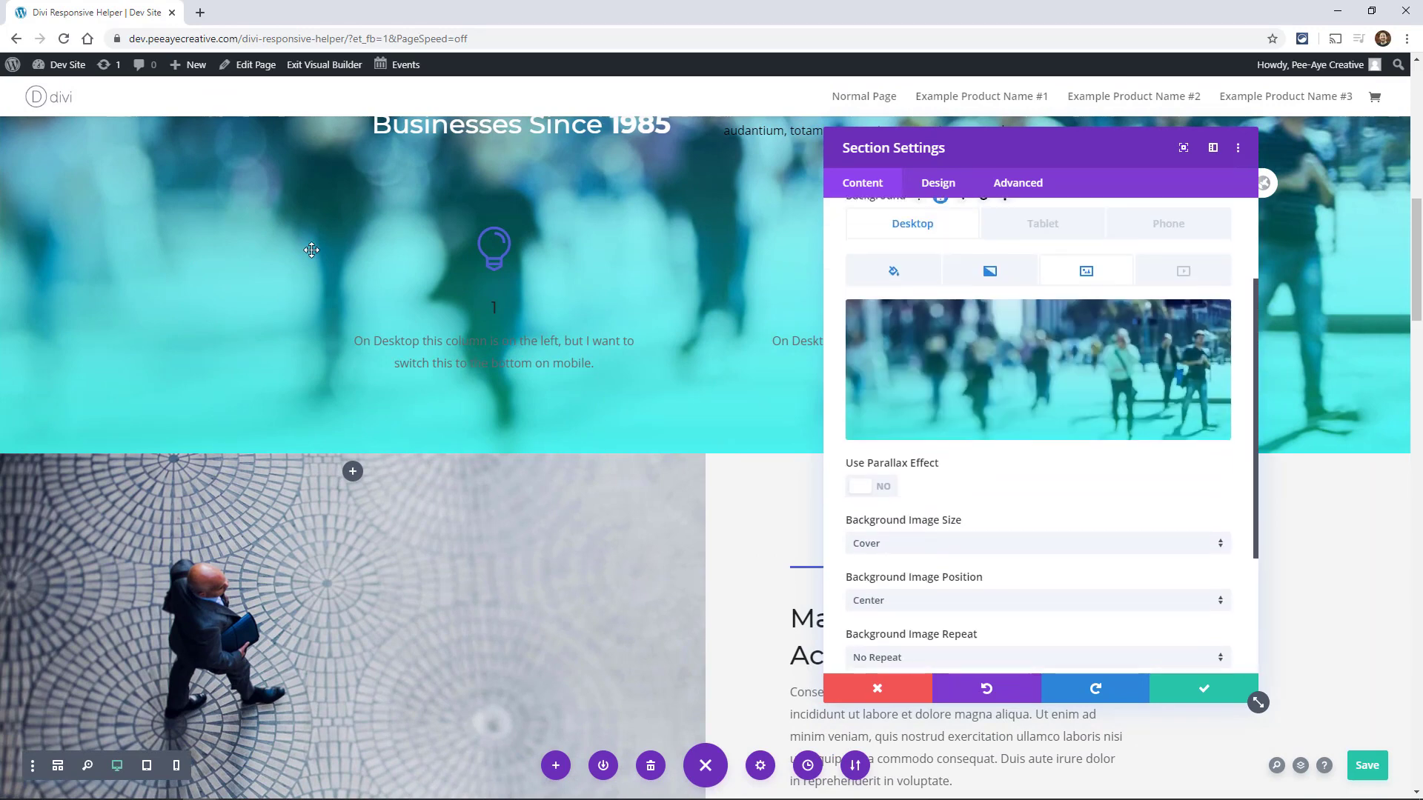
scroll(521, 451, "up", 3)
scroll(348, 423, "up", 1)
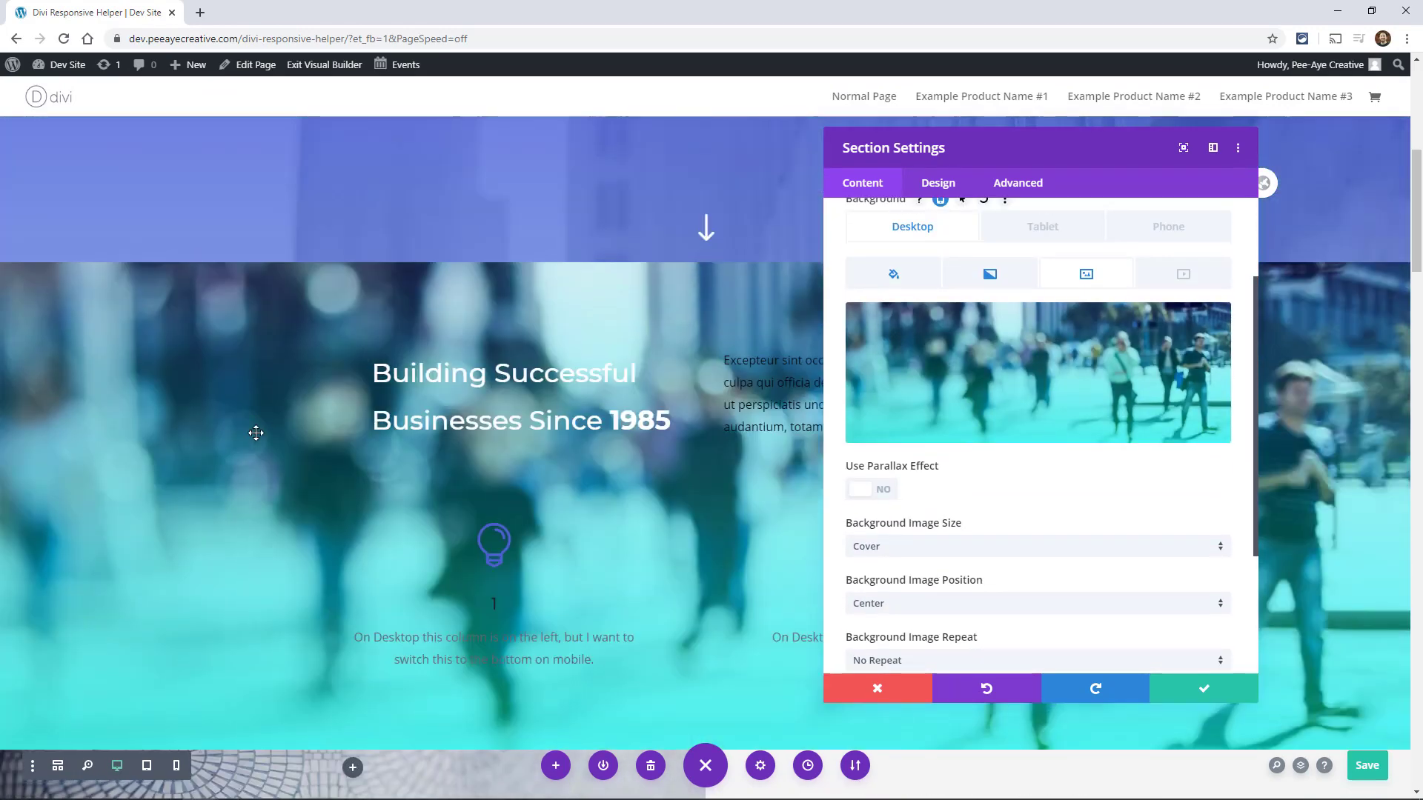